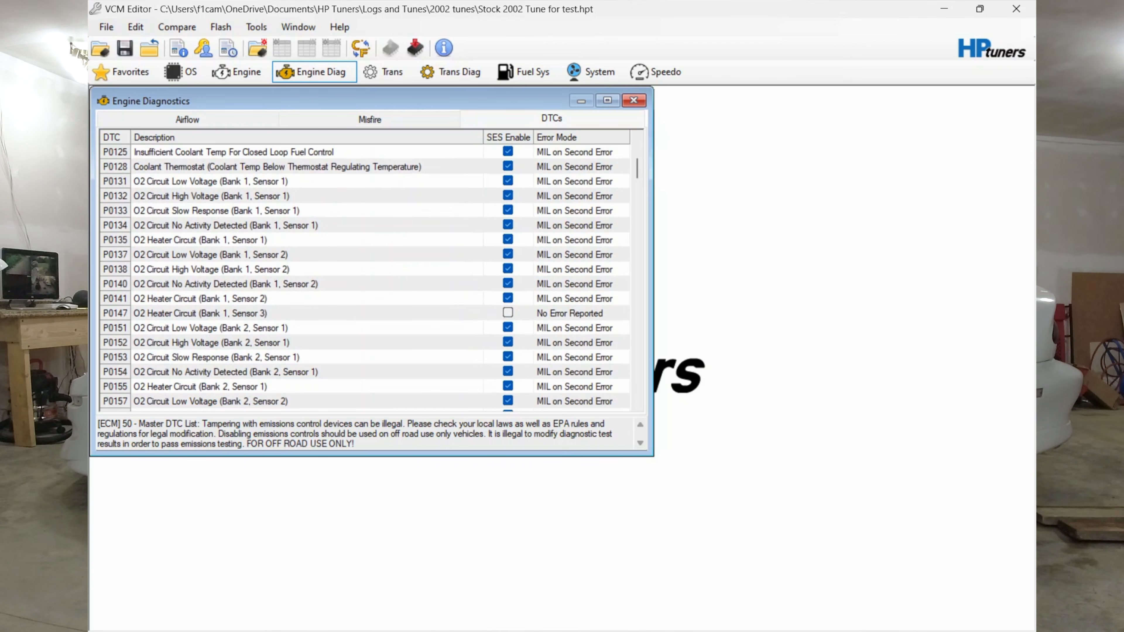
Disable SES for P0137 (O2 Circuit Low Voltage, Bank 1, Sensor 2) and set its error mode to No Error Reported.
{"action": "scroll", "coordinate": [365, 277], "scroll_direction": "up", "scroll_amount": 1}
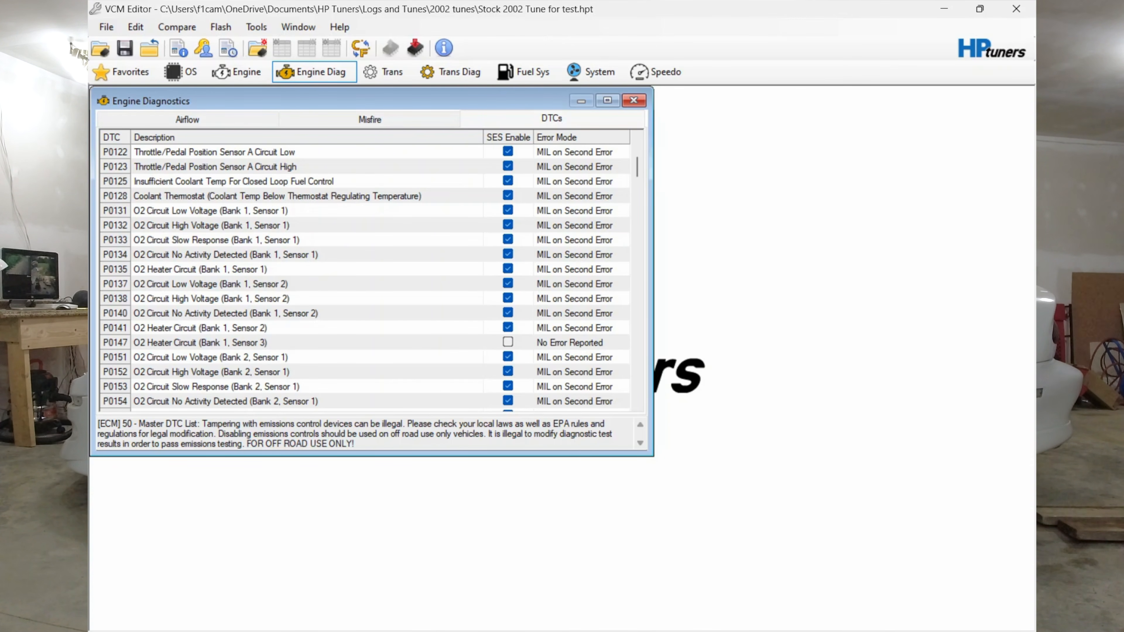
{"action": "left_click", "coordinate": [508, 284]}
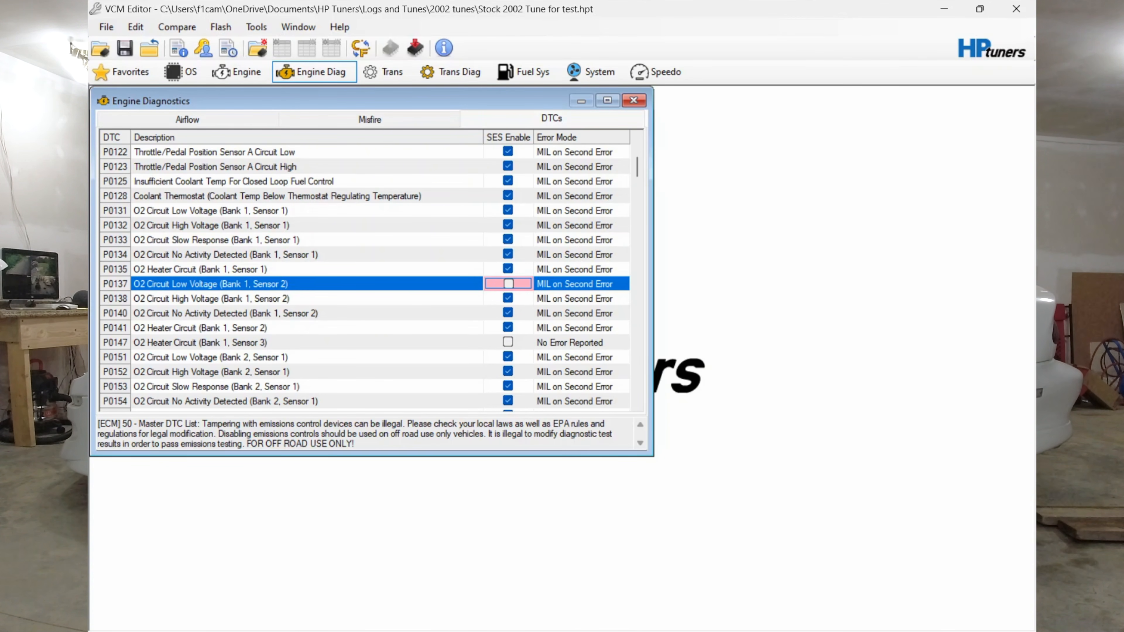
{"action": "left_click", "coordinate": [578, 284]}
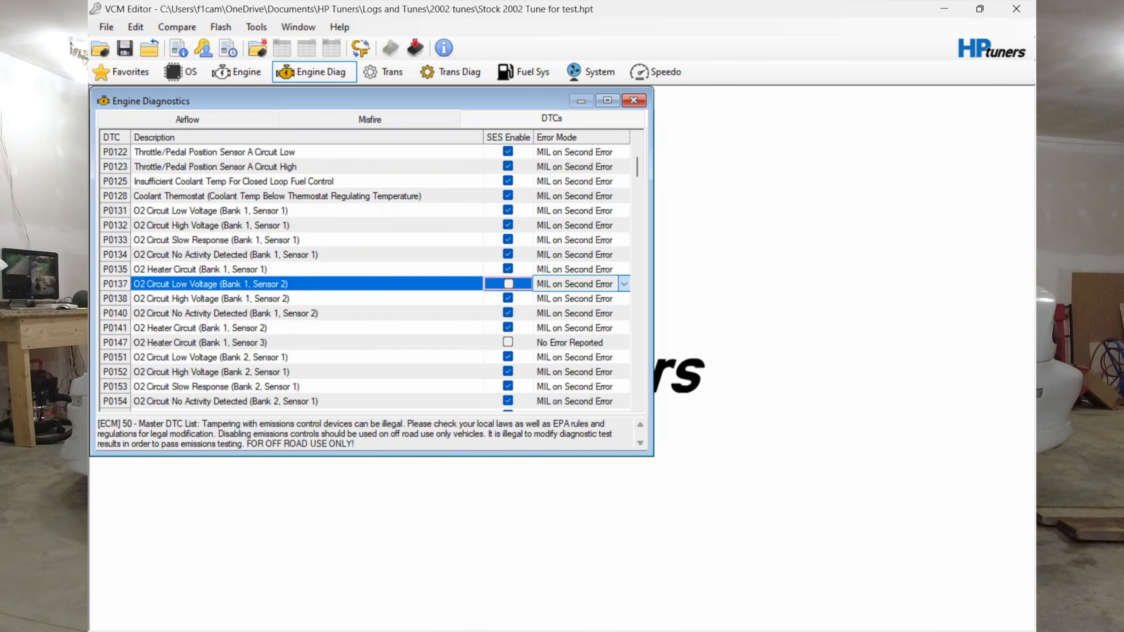
{"action": "left_click", "coordinate": [624, 284]}
{"action": "key", "text": "Down"}
{"action": "key", "text": "Down"}
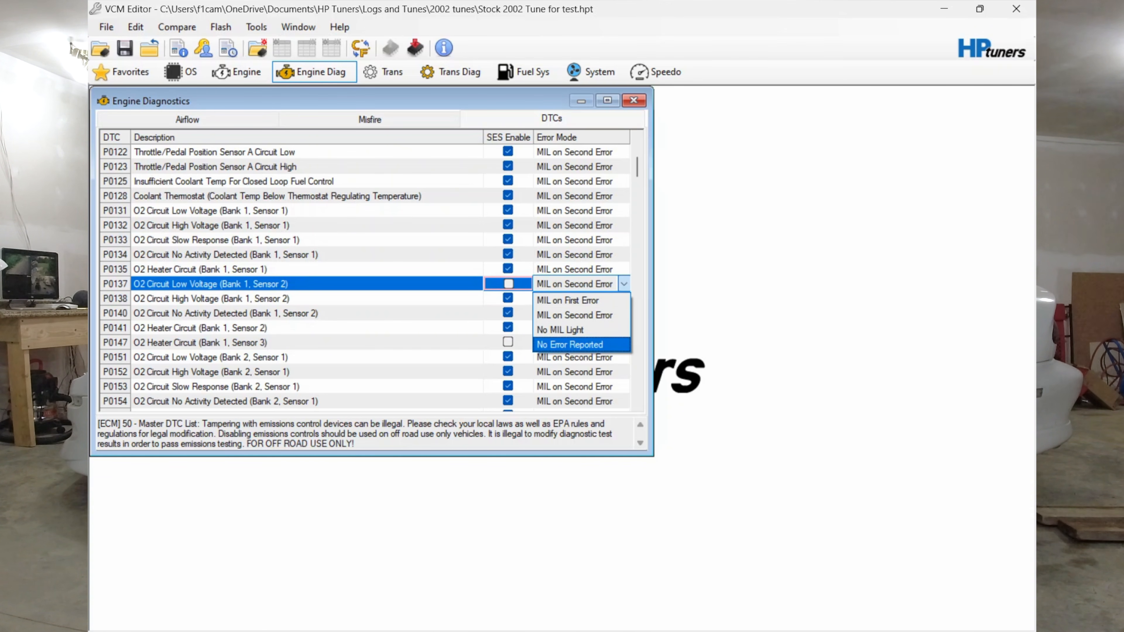
{"action": "key", "text": "Return"}
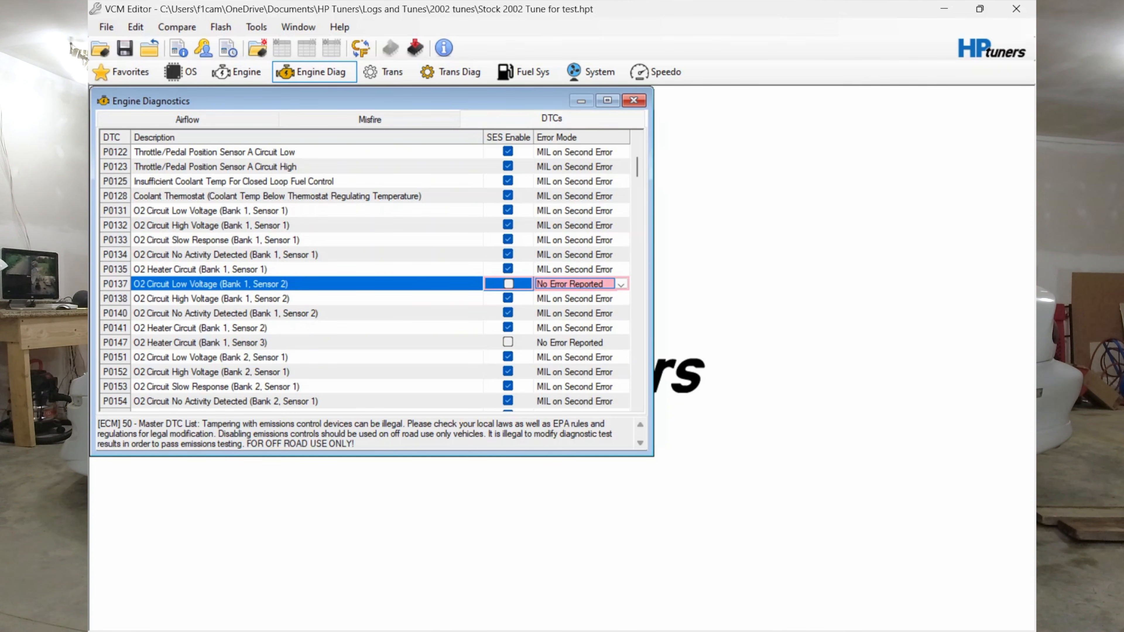
Disable SES for P0138 (O2 Circuit High Voltage, Bank 1, Sensor 2) and set its error mode to No Error Reported.
{"action": "key", "text": "Down"}
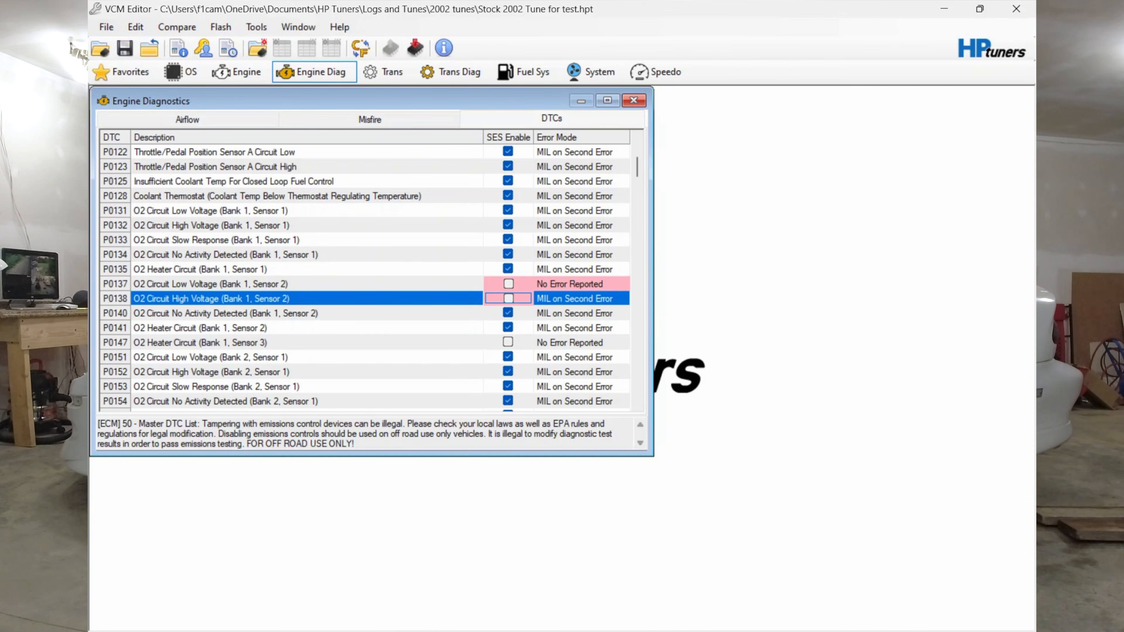
{"action": "left_click", "coordinate": [575, 298]}
{"action": "left_click", "coordinate": [623, 299]}
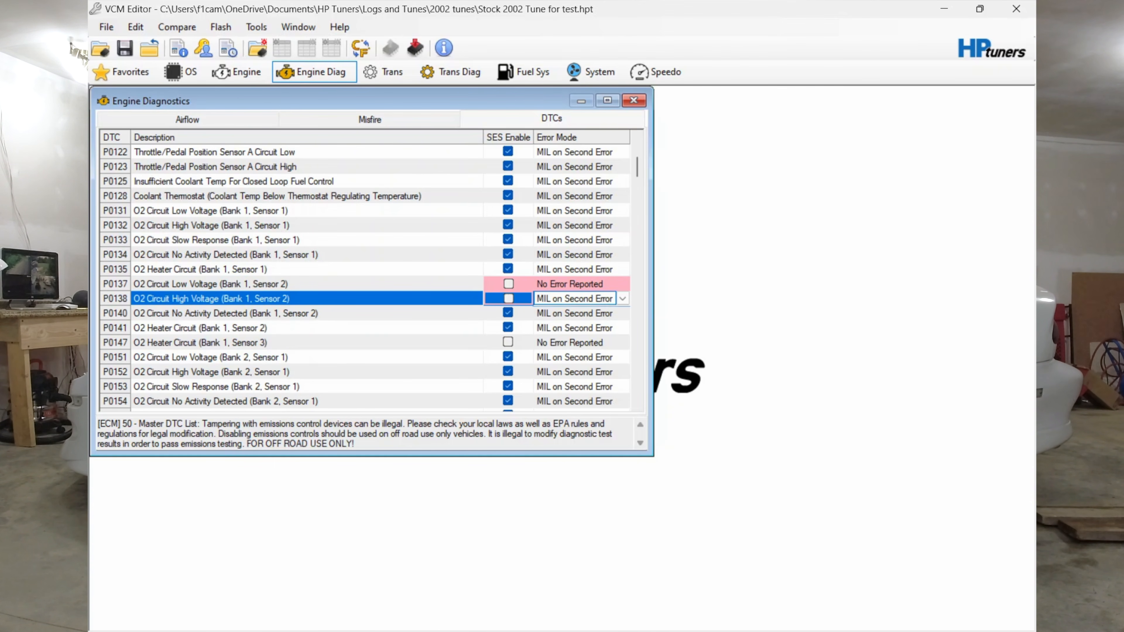
{"action": "key", "text": "Return"}
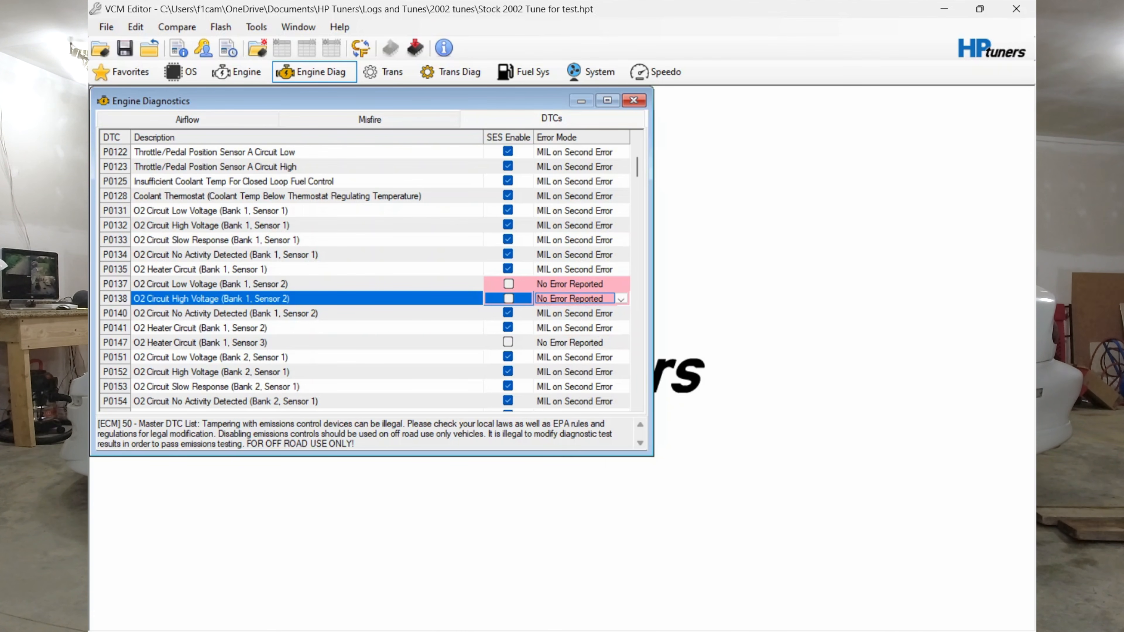
Disable SES for the Bank 1, Sensor 2 codes P0140 and P0141, and set P0140's error mode to No Error Reported.
{"action": "left_click", "coordinate": [508, 313]}
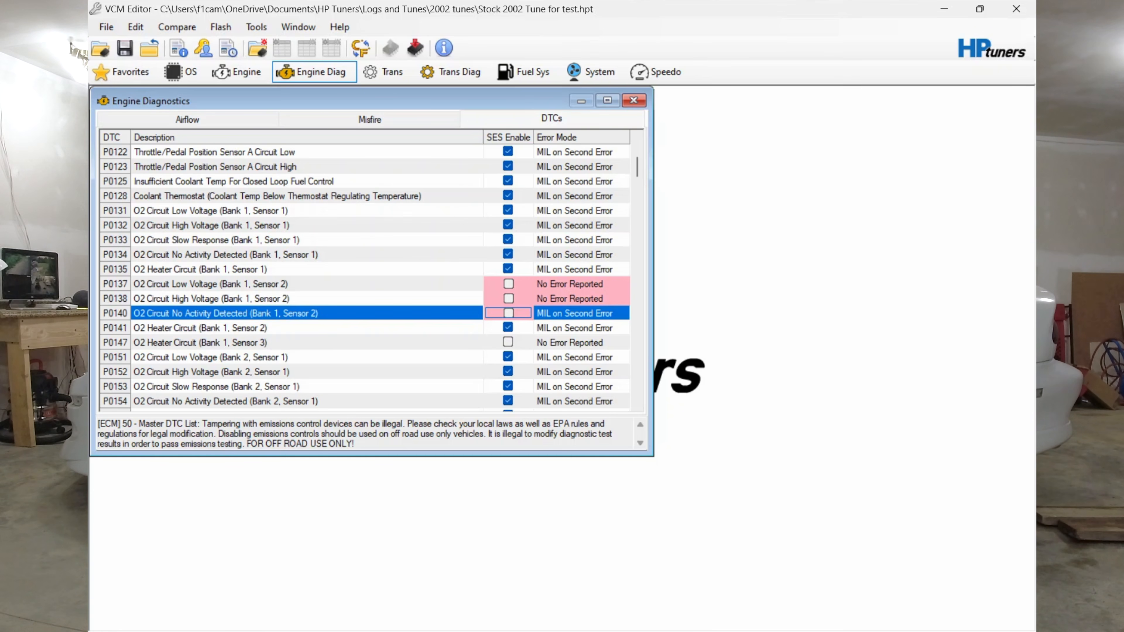
{"action": "left_click", "coordinate": [508, 328]}
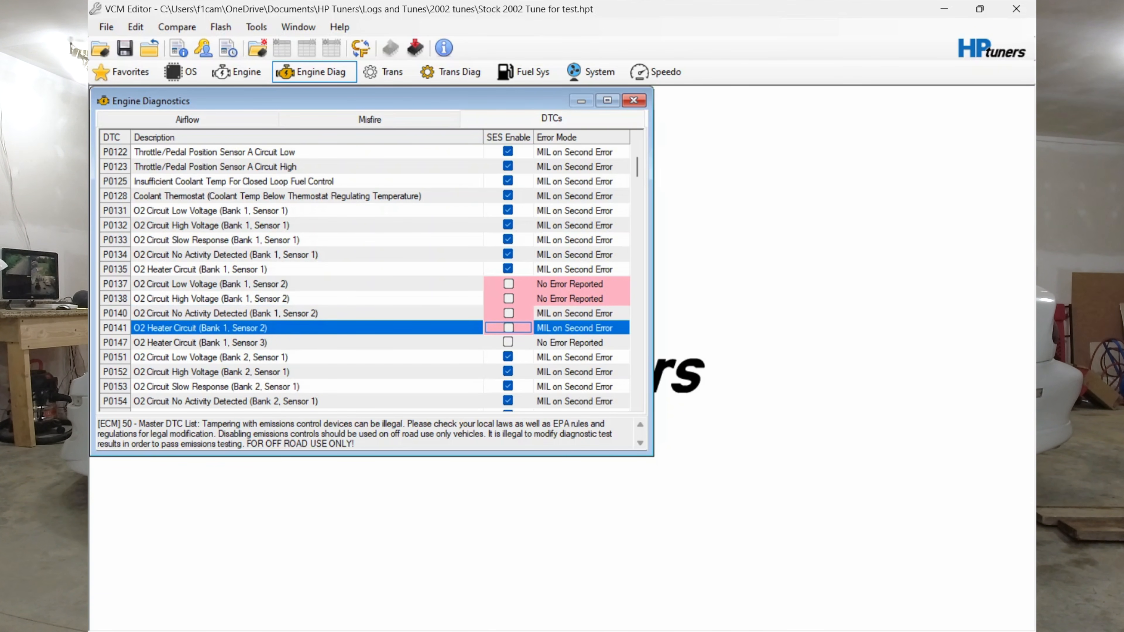
{"action": "left_click", "coordinate": [575, 314]}
{"action": "left_click", "coordinate": [623, 314]}
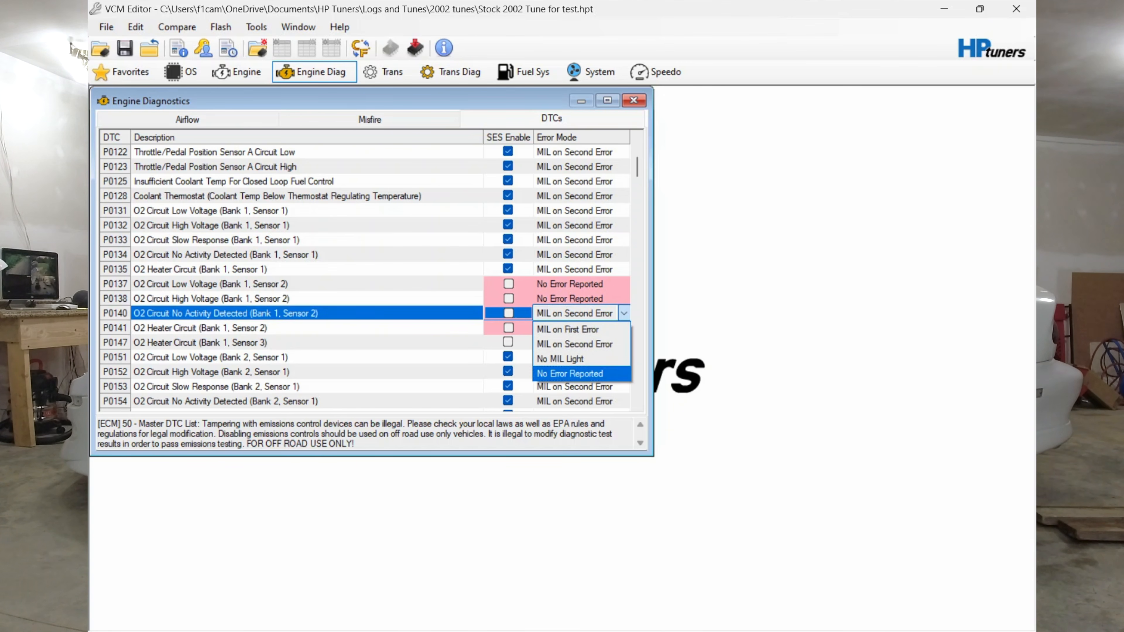
{"action": "left_click", "coordinate": [570, 374]}
{"action": "left_click", "coordinate": [570, 373]}
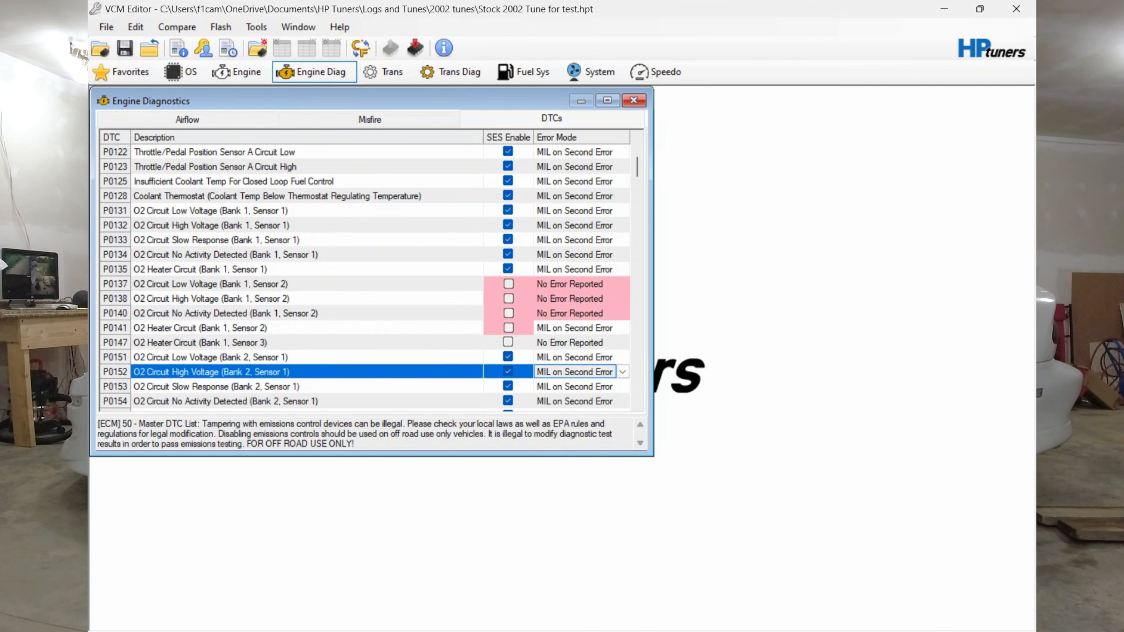
Set the error mode of P0141 (O2 Heater Circuit, Bank 1, Sensor 2) to No Error Reported.
{"action": "left_click", "coordinate": [575, 328]}
{"action": "key", "text": "n"}
{"action": "left_click", "coordinate": [623, 328]}
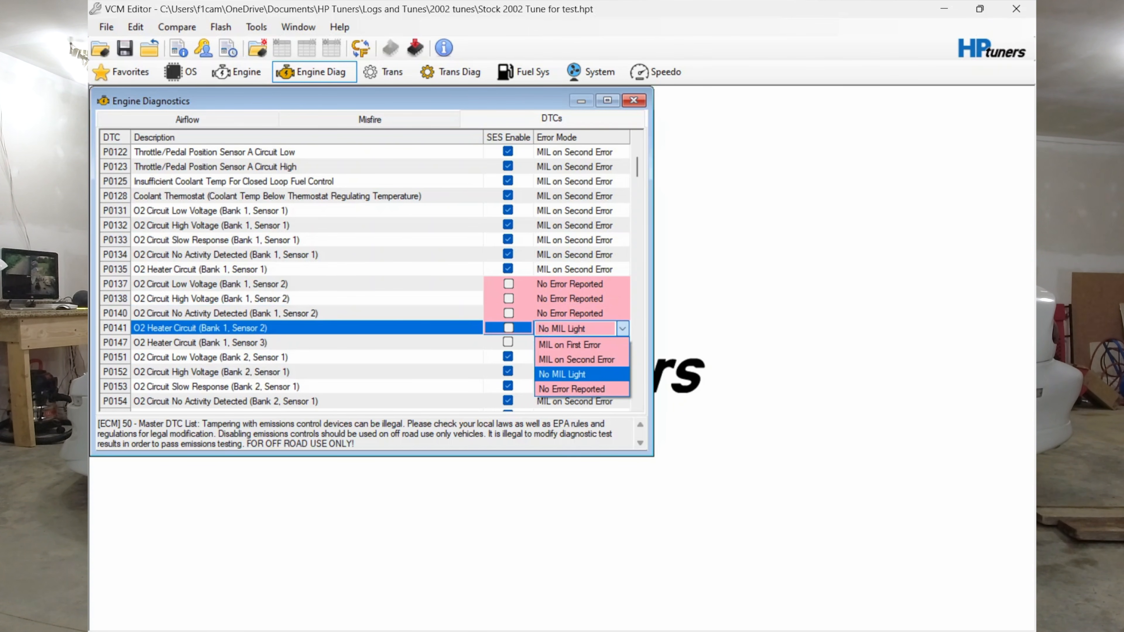
{"action": "key", "text": "Down"}
{"action": "key", "text": "Return"}
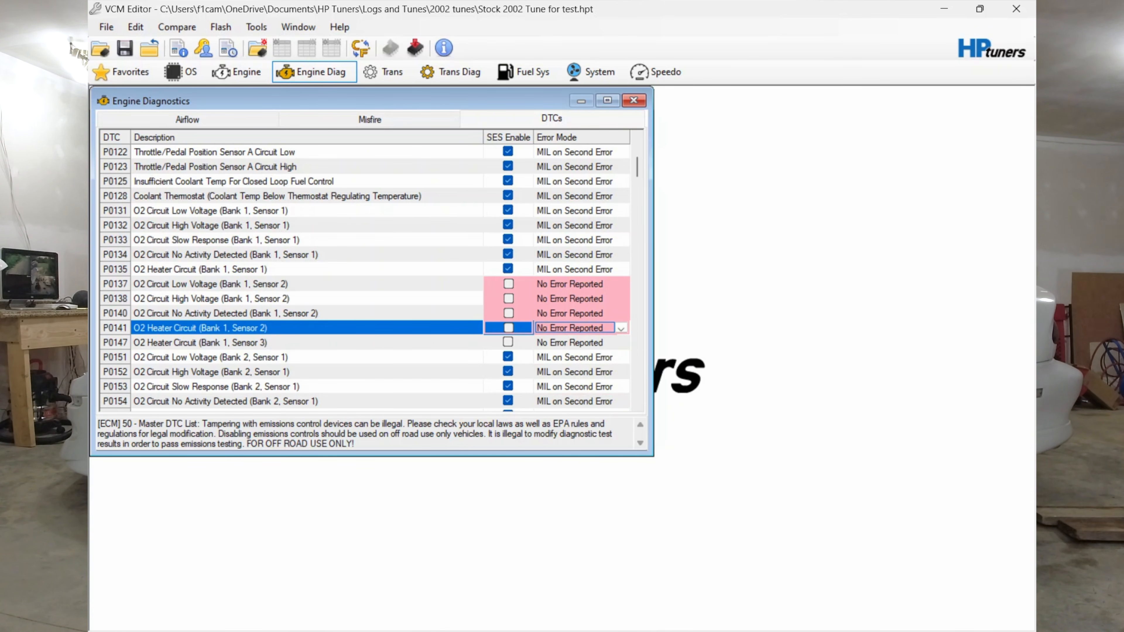
Disable SES for the Bank 2, Sensor 2 oxygen sensor codes P0157, P0158, P0160 and P0161.
{"action": "left_click", "coordinate": [307, 358]}
{"action": "scroll", "coordinate": [373, 278], "scroll_direction": "down", "scroll_amount": 5}
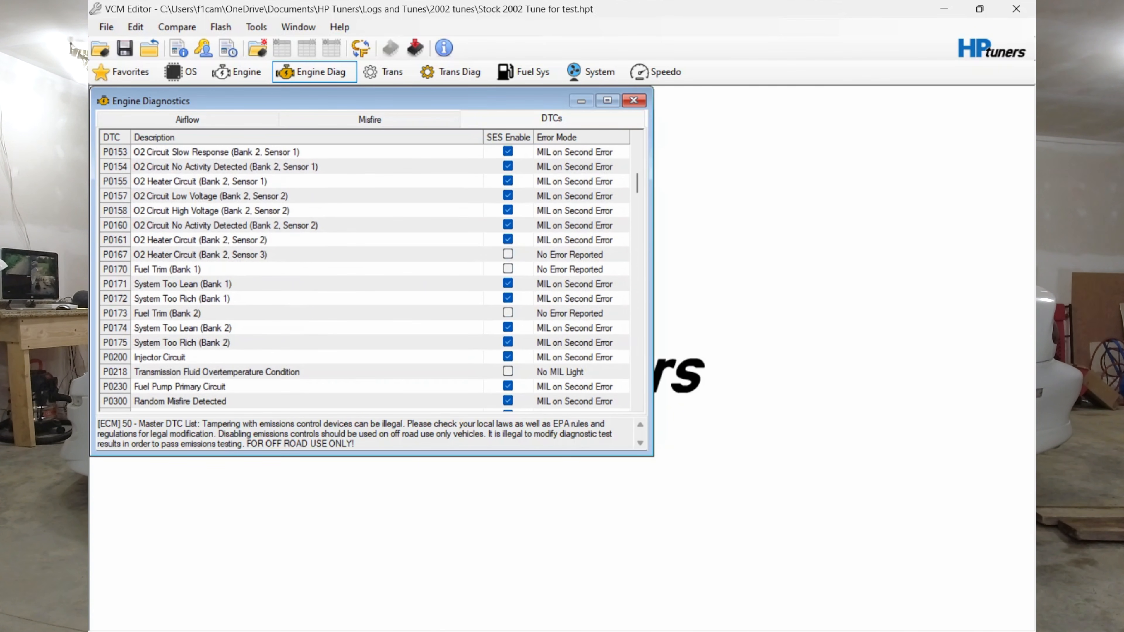
{"action": "scroll", "coordinate": [374, 278], "scroll_direction": "up", "scroll_amount": 2}
{"action": "scroll", "coordinate": [374, 278], "scroll_direction": "up", "scroll_amount": 1}
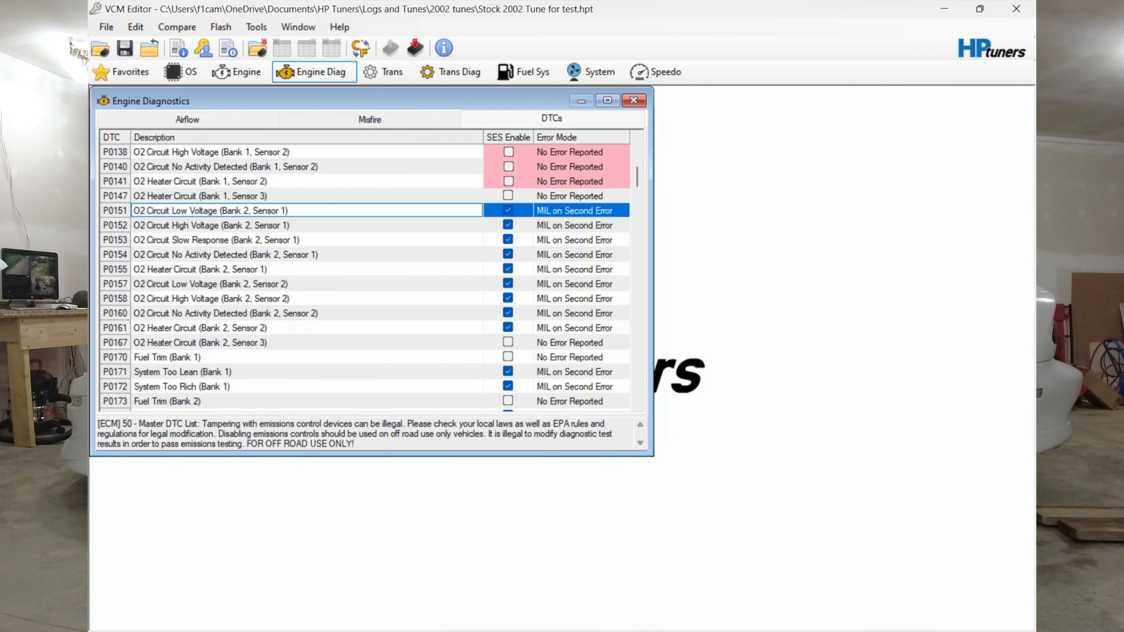
{"action": "left_click", "coordinate": [509, 284]}
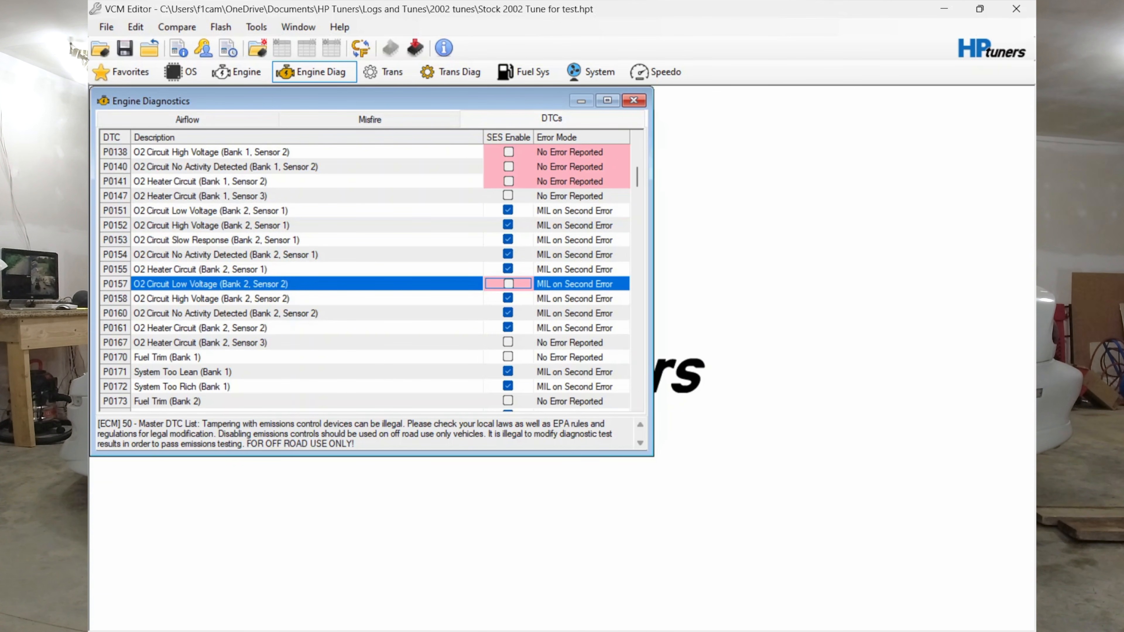
{"action": "left_click", "coordinate": [509, 299]}
{"action": "left_click", "coordinate": [509, 313]}
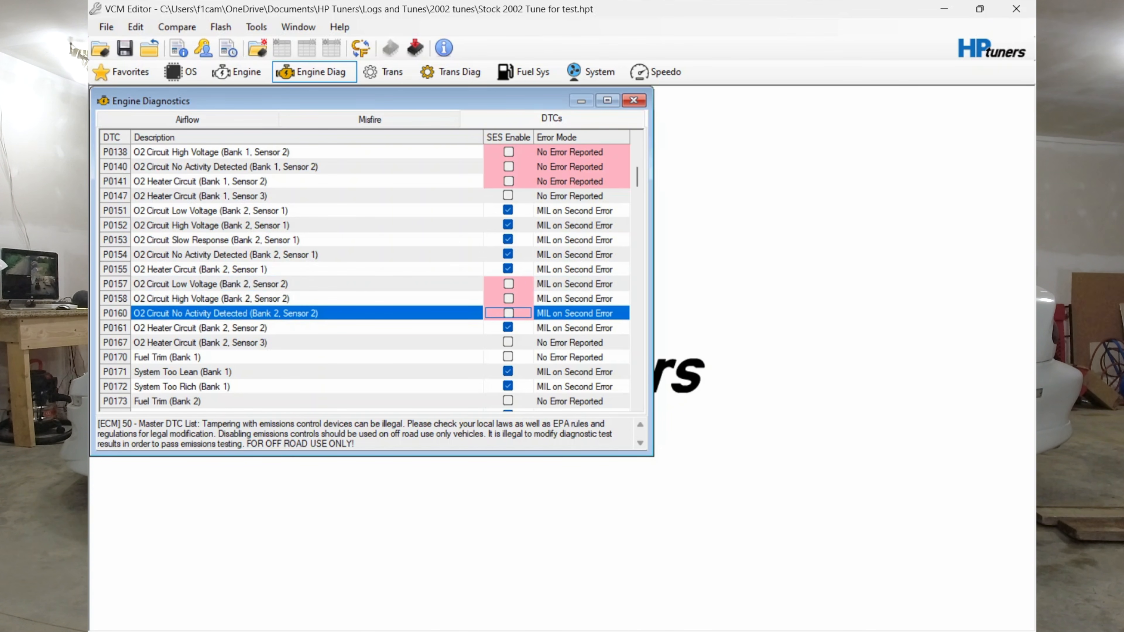
{"action": "left_click", "coordinate": [508, 327]}
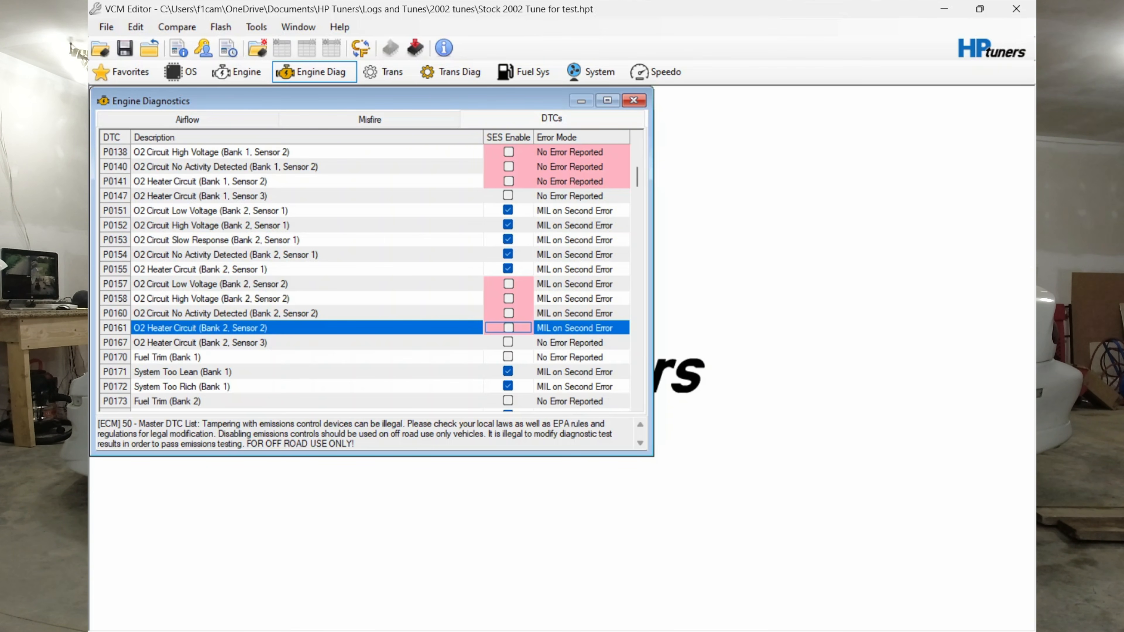
Review the SES and error mode settings of the fuel trim, misfire, EGR, secondary air, catalyst, EVAP and transmission trouble codes.
{"action": "scroll", "coordinate": [372, 278], "scroll_direction": "down", "scroll_amount": 4}
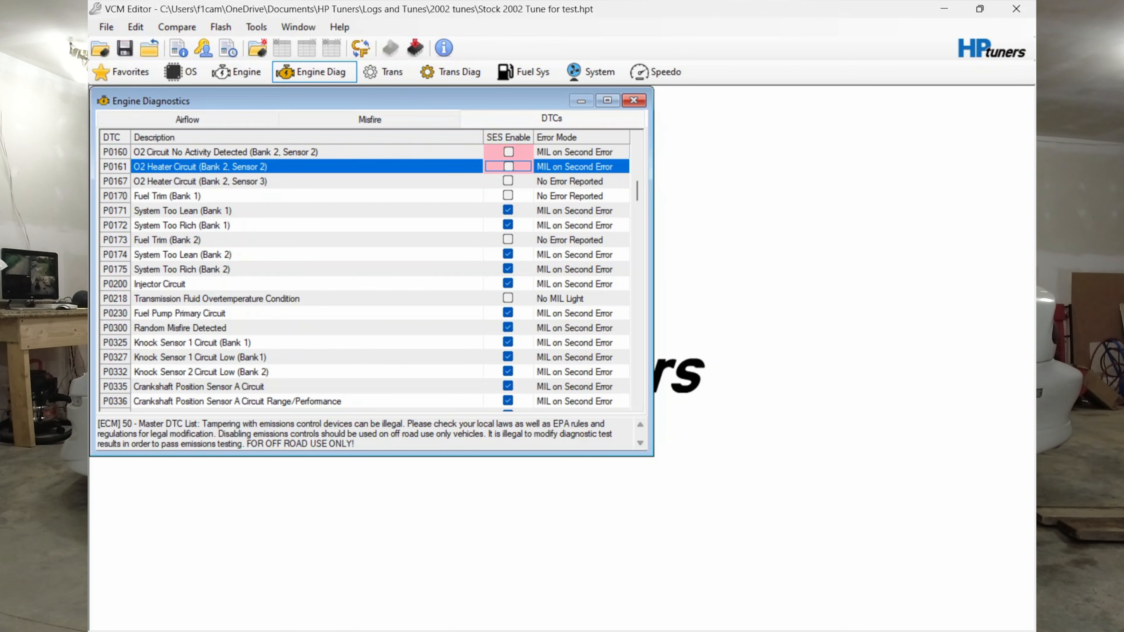
{"action": "scroll", "coordinate": [366, 278], "scroll_direction": "down", "scroll_amount": 2}
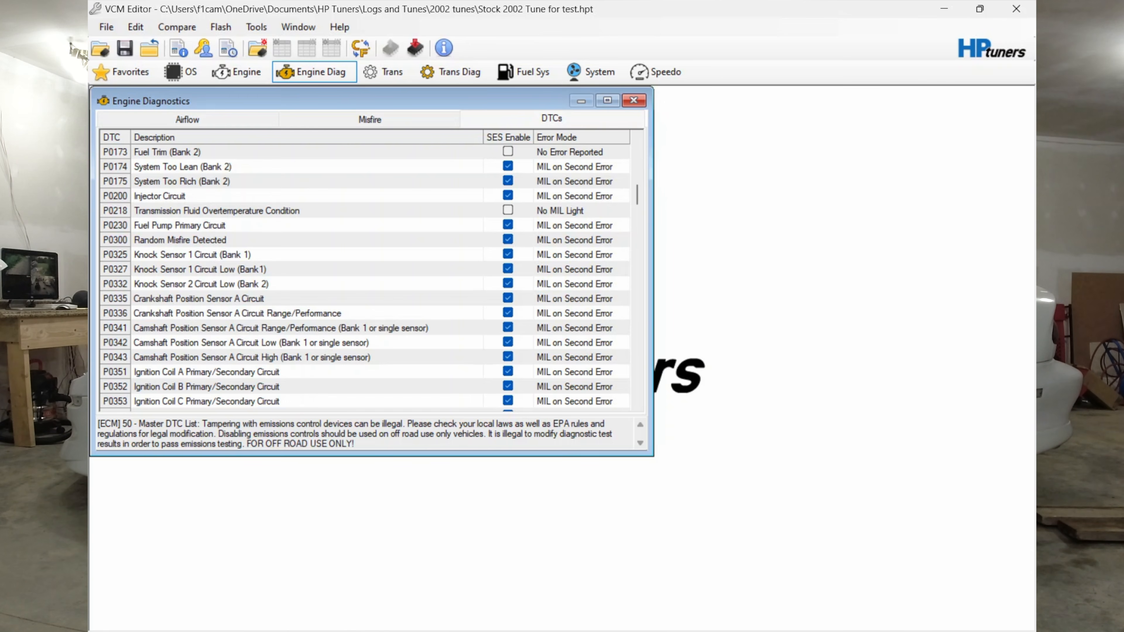
{"action": "scroll", "coordinate": [368, 275], "scroll_direction": "down", "scroll_amount": 3}
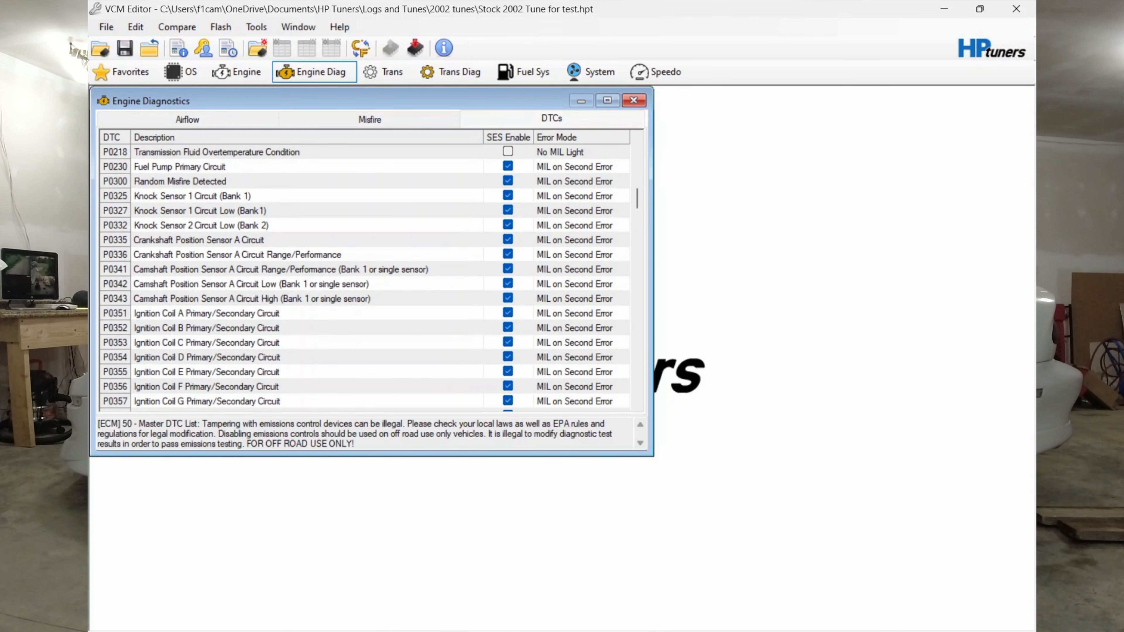
{"action": "scroll", "coordinate": [368, 275], "scroll_direction": "down", "scroll_amount": 3}
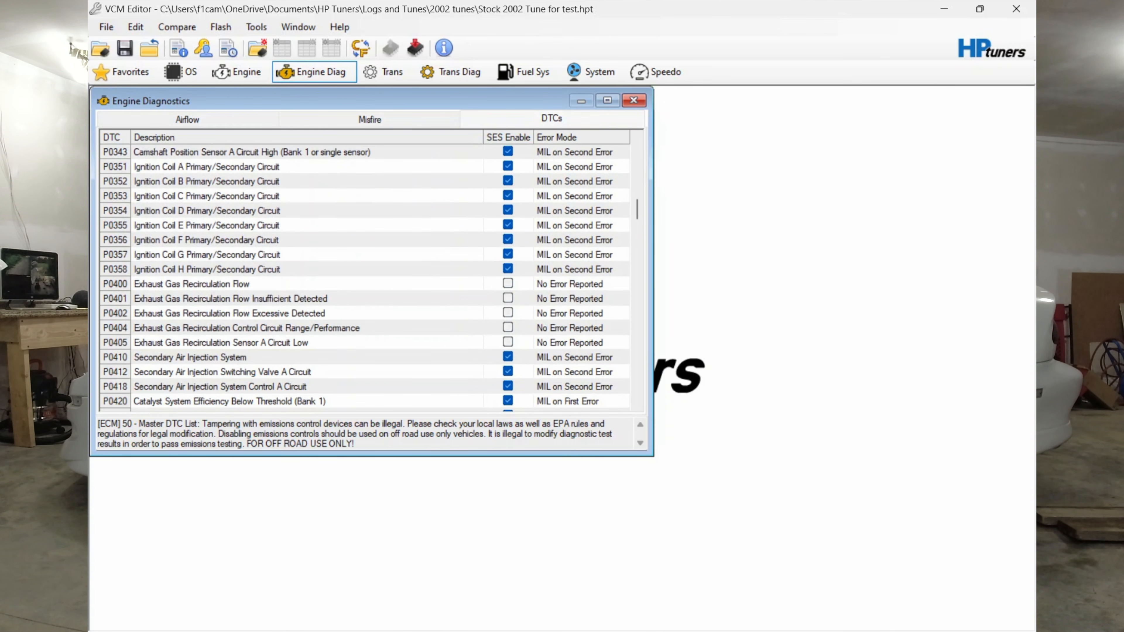
{"action": "scroll", "coordinate": [367, 275], "scroll_direction": "down", "scroll_amount": 1}
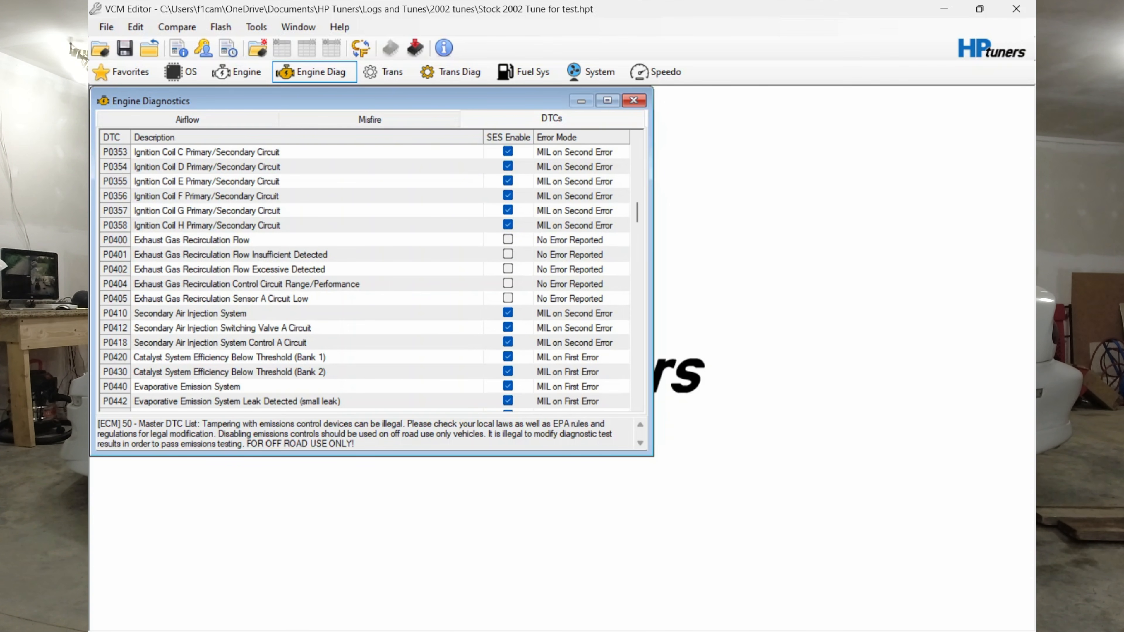
{"action": "scroll", "coordinate": [367, 274], "scroll_direction": "down", "scroll_amount": 2}
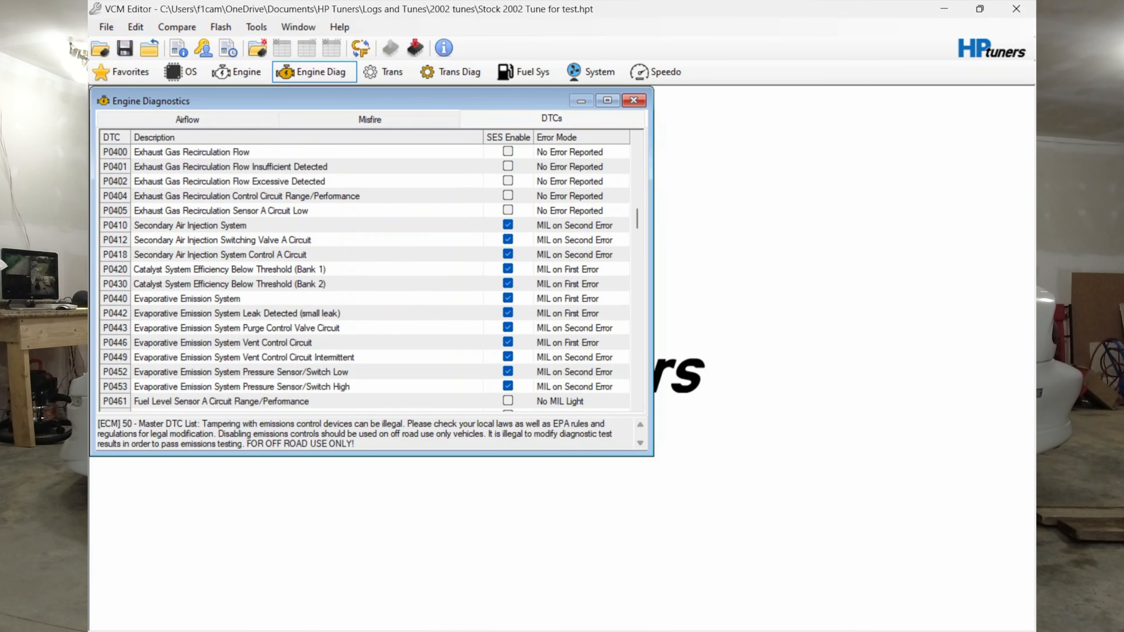
{"action": "scroll", "coordinate": [367, 275], "scroll_direction": "down", "scroll_amount": 2}
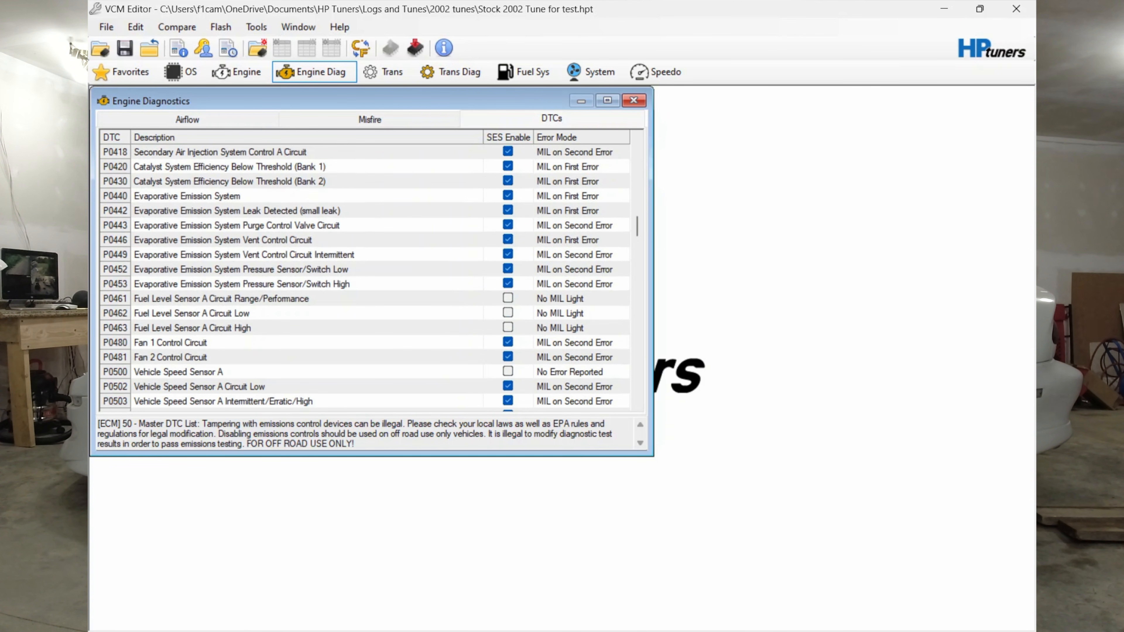
{"action": "scroll", "coordinate": [367, 275], "scroll_direction": "down", "scroll_amount": 3}
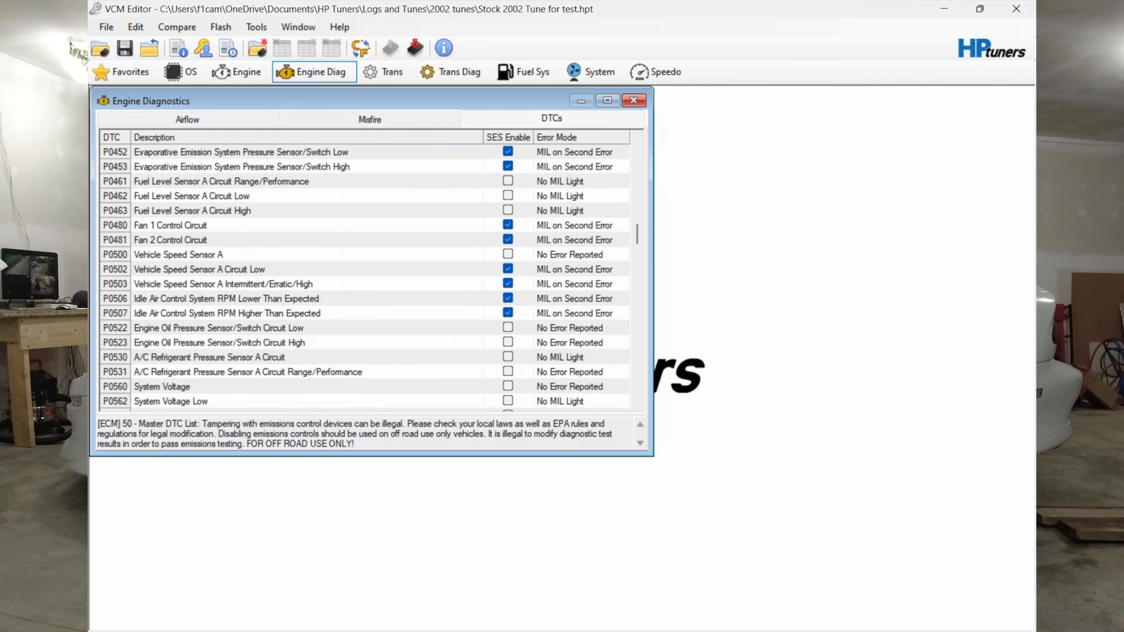
{"action": "scroll", "coordinate": [368, 275], "scroll_direction": "down", "scroll_amount": 3}
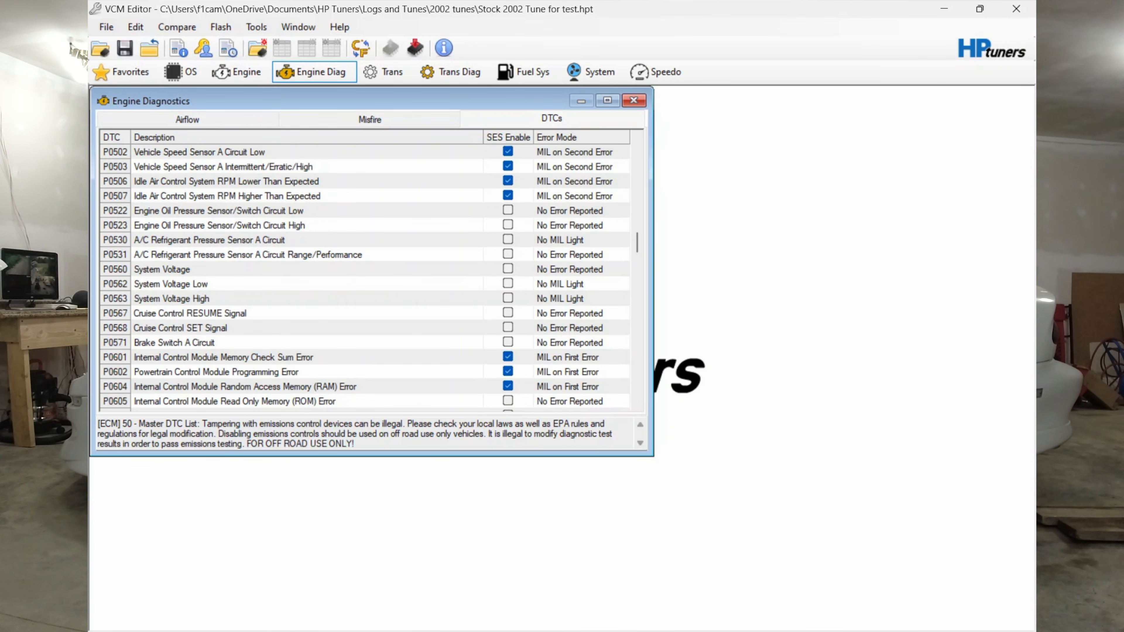
{"action": "scroll", "coordinate": [367, 274], "scroll_direction": "down", "scroll_amount": 2}
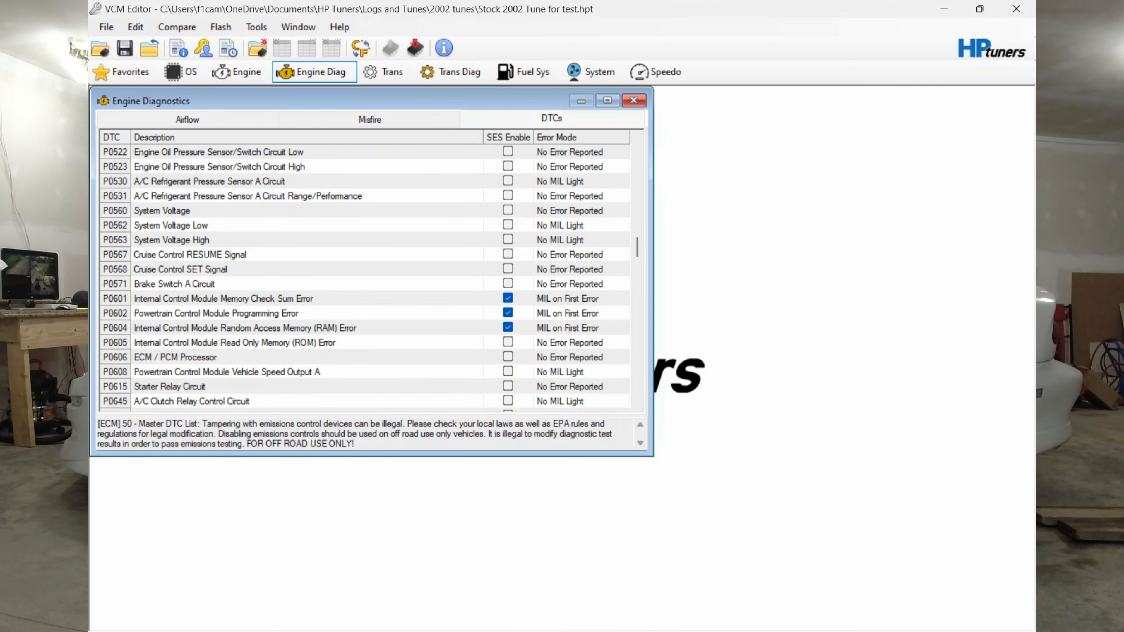
{"action": "scroll", "coordinate": [367, 274], "scroll_direction": "down", "scroll_amount": 1}
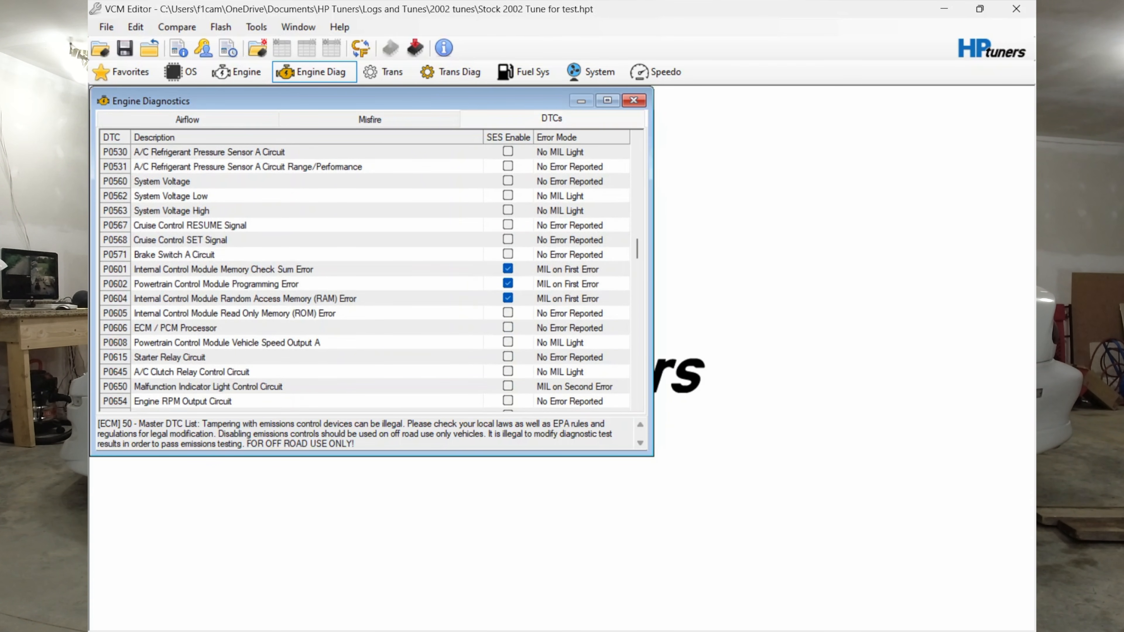
{"action": "scroll", "coordinate": [367, 275], "scroll_direction": "down", "scroll_amount": 2}
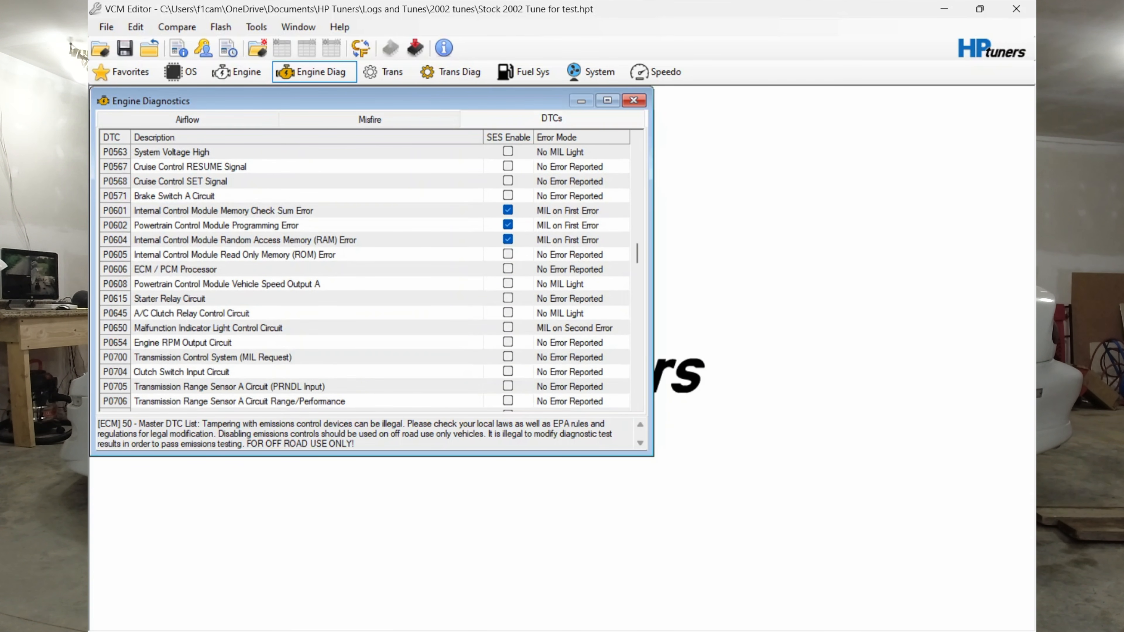
{"action": "scroll", "coordinate": [367, 275], "scroll_direction": "down", "scroll_amount": 5}
{"action": "scroll", "coordinate": [367, 275], "scroll_direction": "down", "scroll_amount": 5}
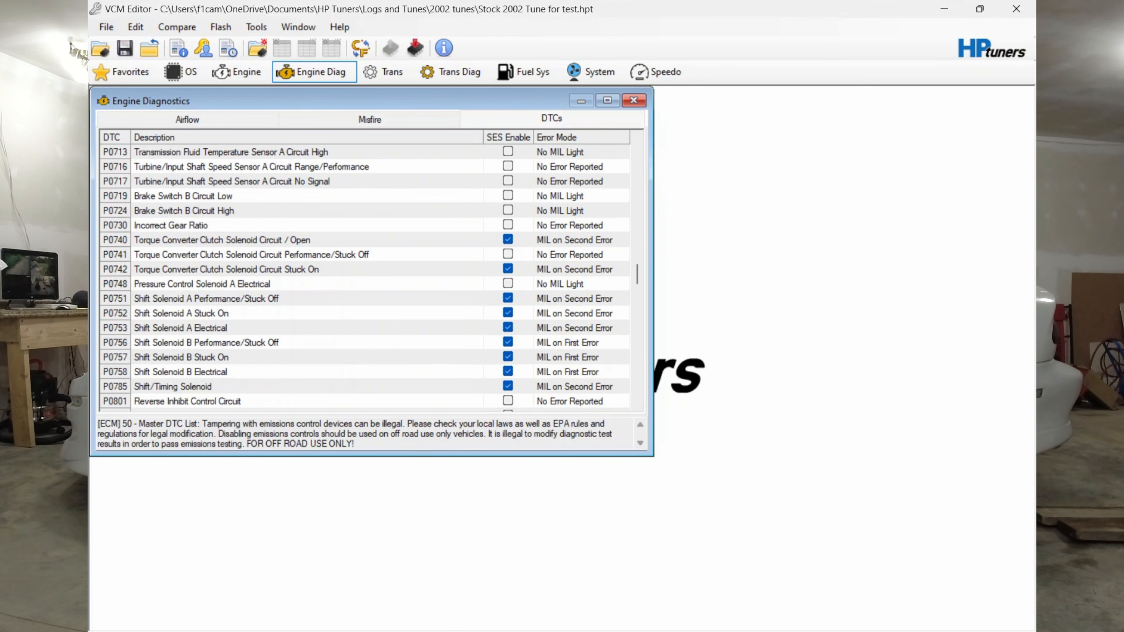
{"action": "scroll", "coordinate": [368, 275], "scroll_direction": "down", "scroll_amount": 4}
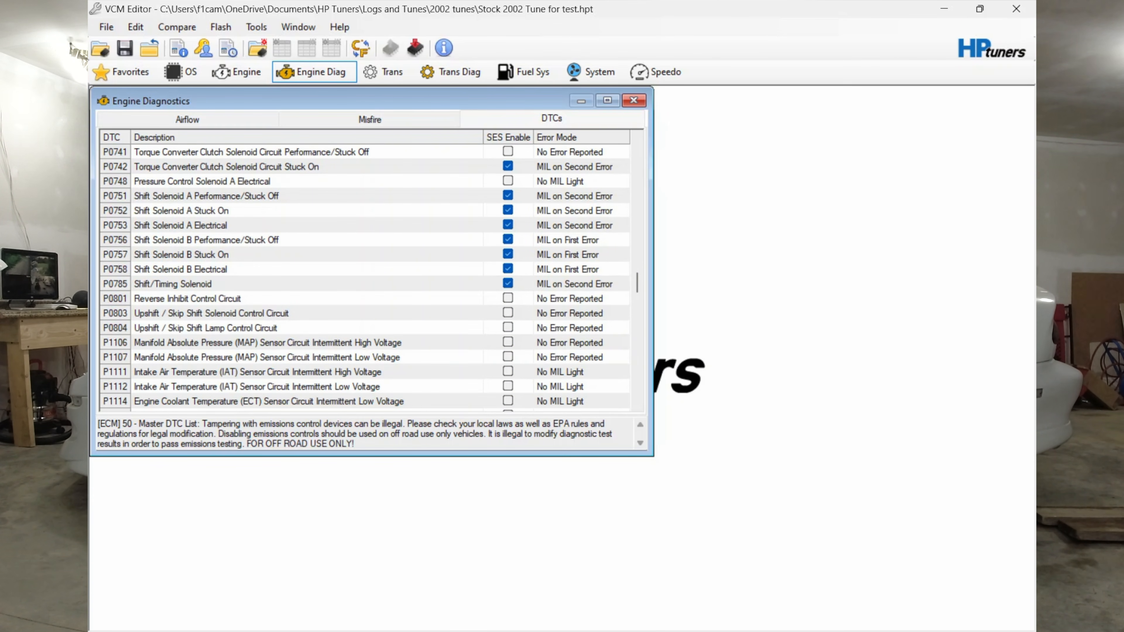
Disable SES for the secondary air injection codes P1415 and P1416, and set P1415's error mode to No Error Reported.
{"action": "scroll", "coordinate": [367, 275], "scroll_direction": "down", "scroll_amount": 10}
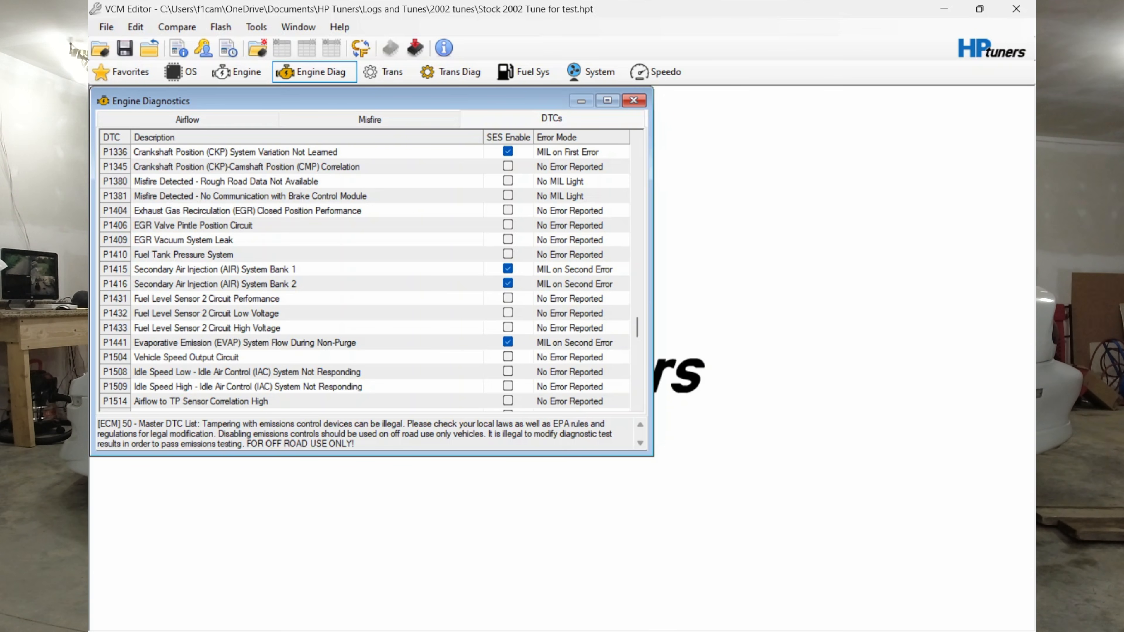
{"action": "left_click", "coordinate": [509, 268]}
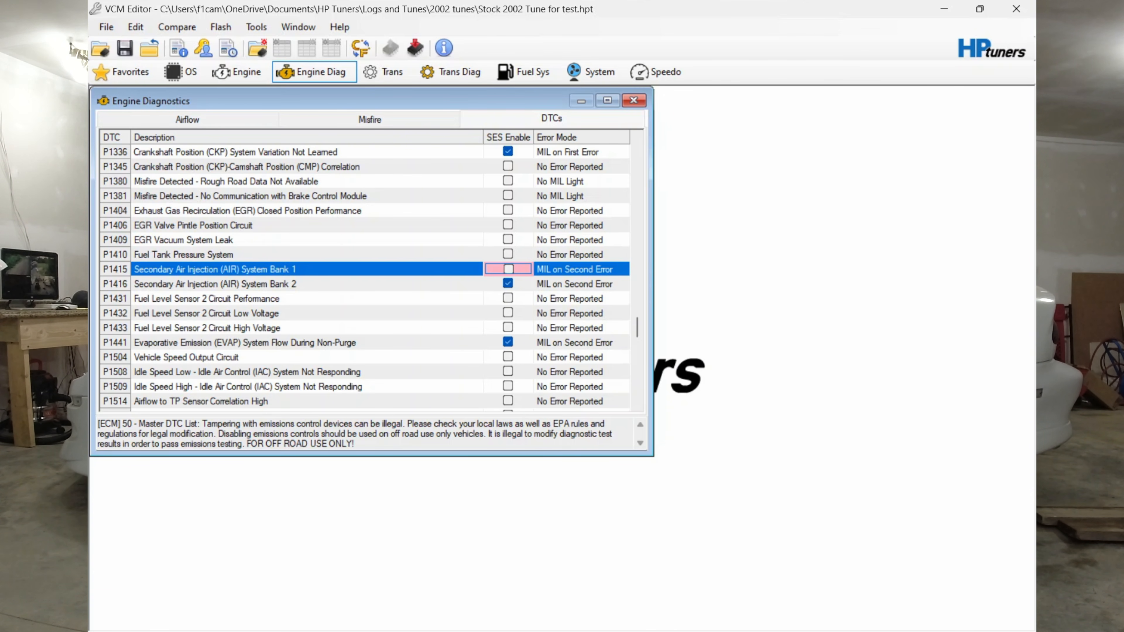
{"action": "left_click", "coordinate": [508, 283]}
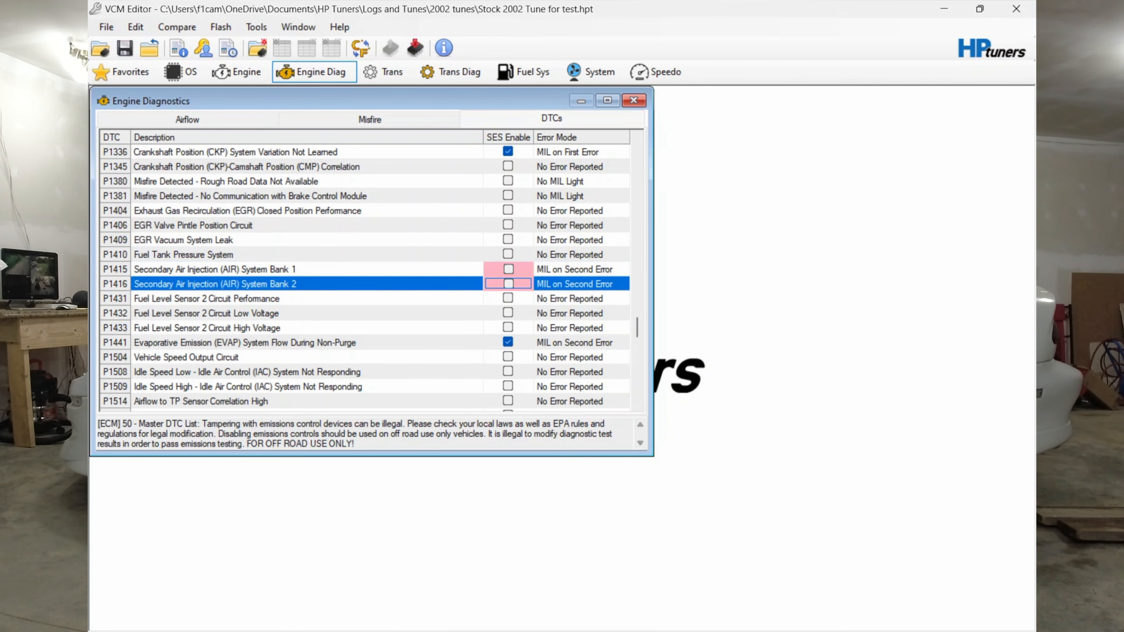
{"action": "left_click", "coordinate": [623, 269]}
{"action": "left_click", "coordinate": [625, 269]}
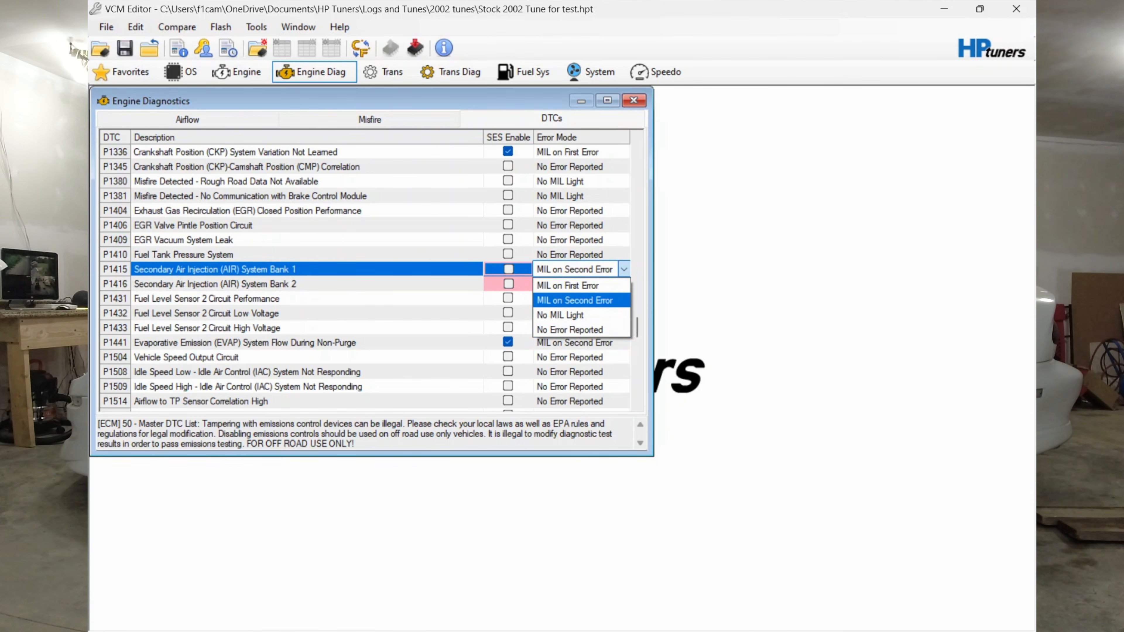
{"action": "key", "text": "Down"}
{"action": "key", "text": "Down"}
{"action": "key", "text": "Return"}
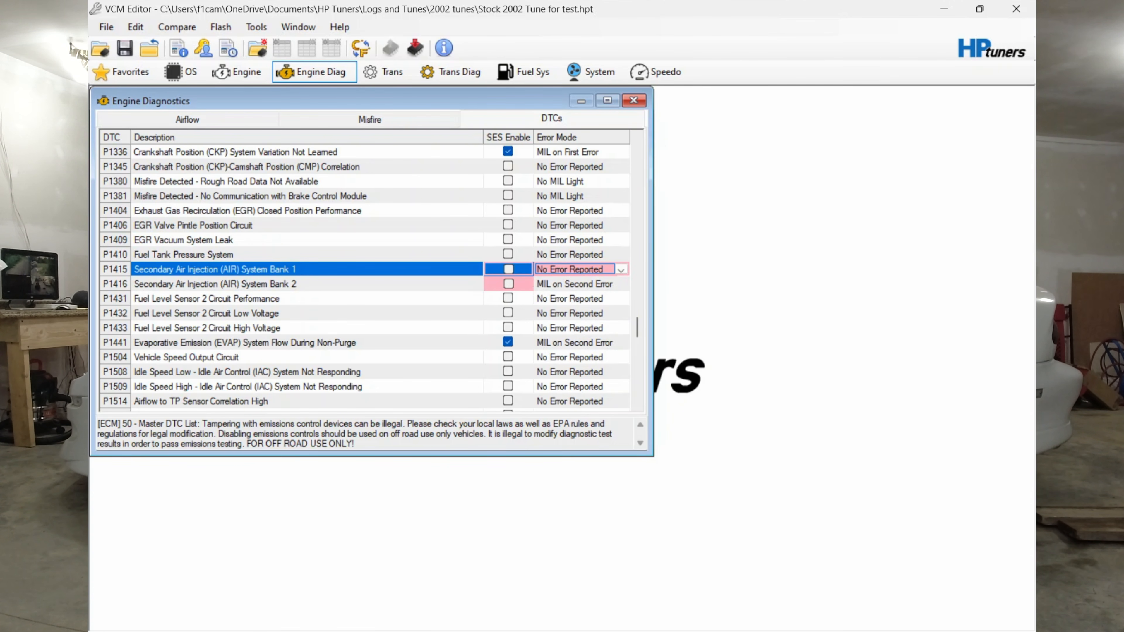
Set the error mode of P1416 (Secondary Air Injection System Bank 2) to No Error Reported.
{"action": "left_click", "coordinate": [623, 284]}
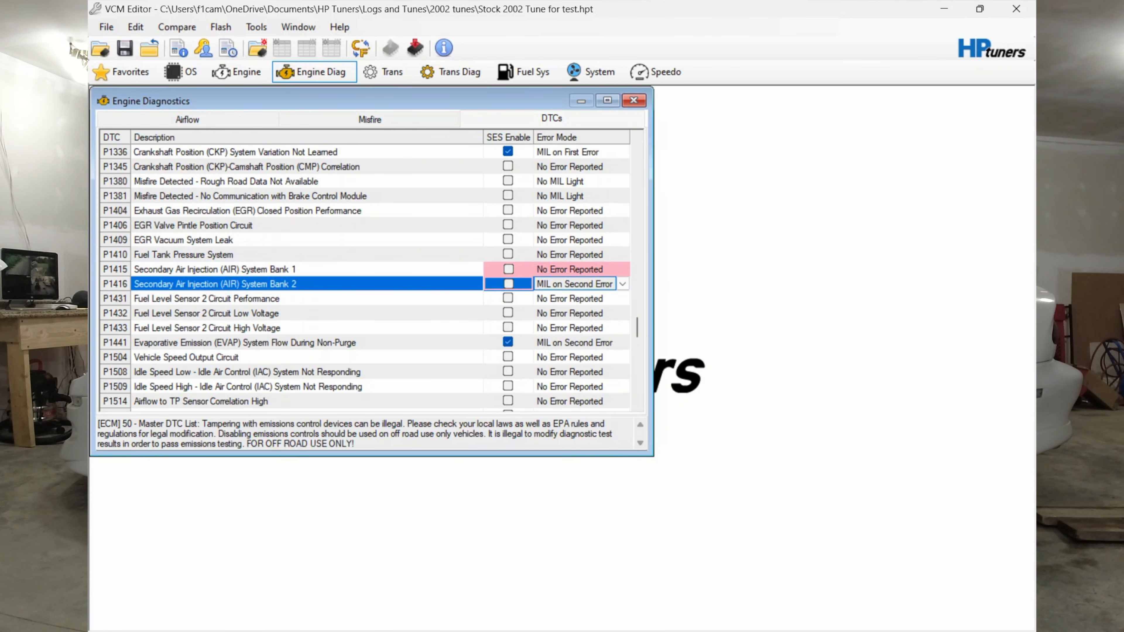
{"action": "left_click", "coordinate": [622, 284]}
{"action": "left_click", "coordinate": [623, 284]}
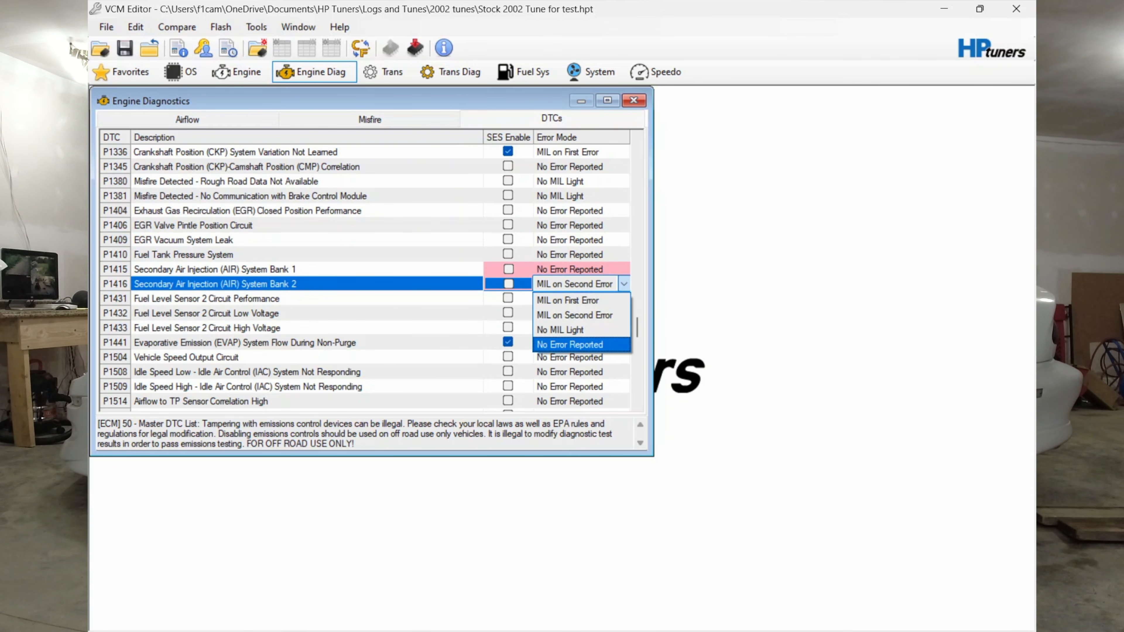
{"action": "key", "text": "Return"}
Review the SES and error mode settings of the remaining codes down to U1301 and back up to the secondary air injection codes.
{"action": "scroll", "coordinate": [365, 275], "scroll_direction": "down", "scroll_amount": 20}
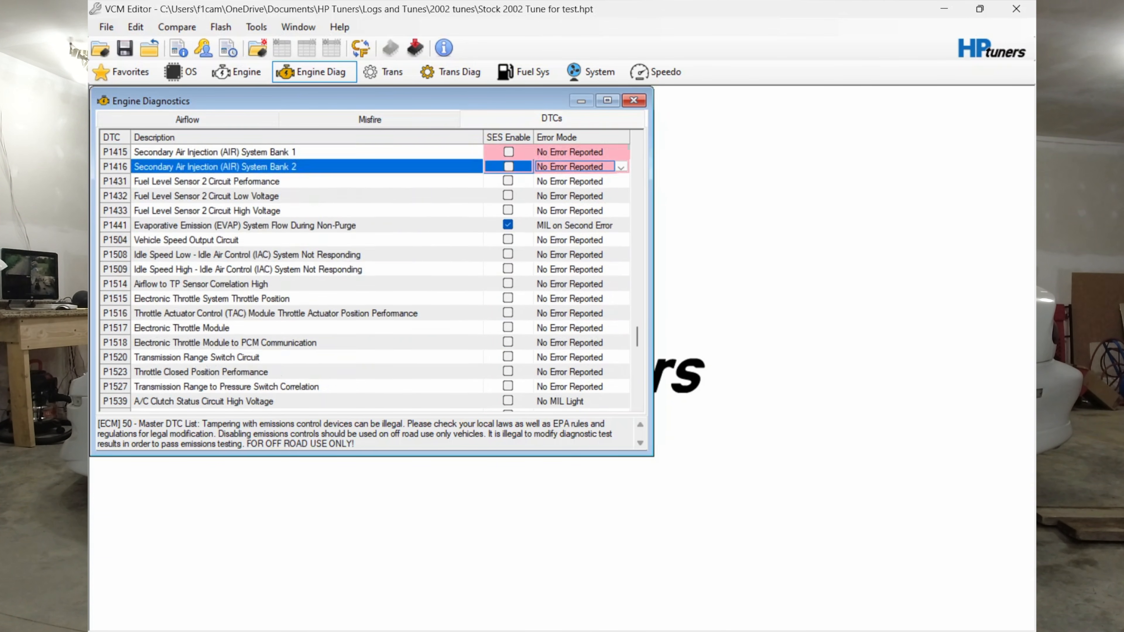
{"action": "scroll", "coordinate": [365, 275], "scroll_direction": "up", "scroll_amount": 20}
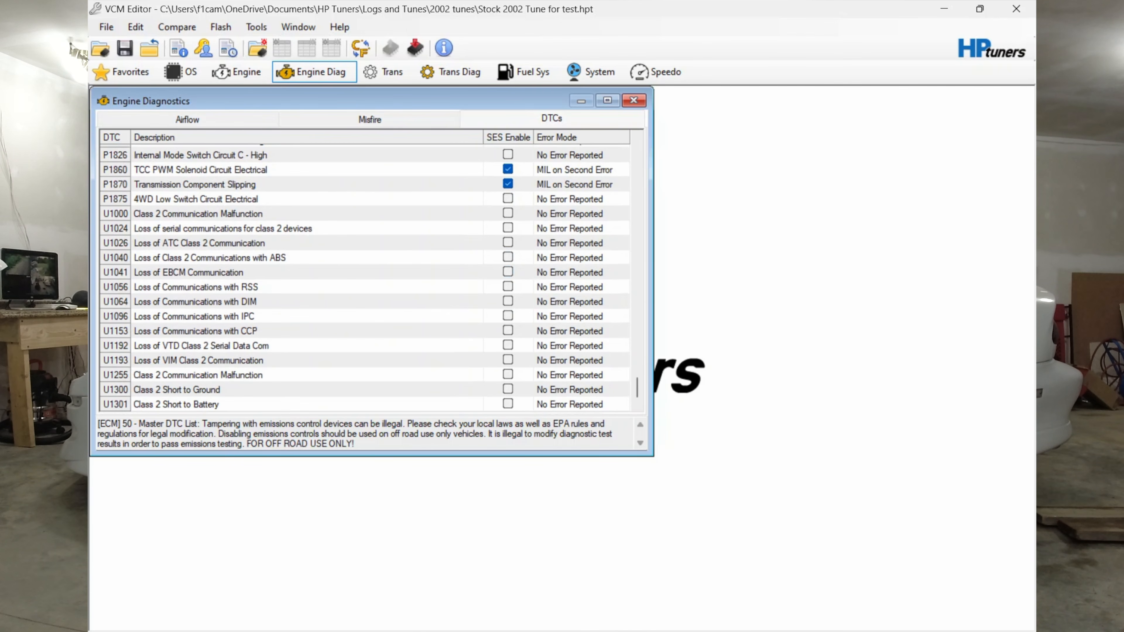
{"action": "scroll", "coordinate": [365, 274], "scroll_direction": "up", "scroll_amount": 12}
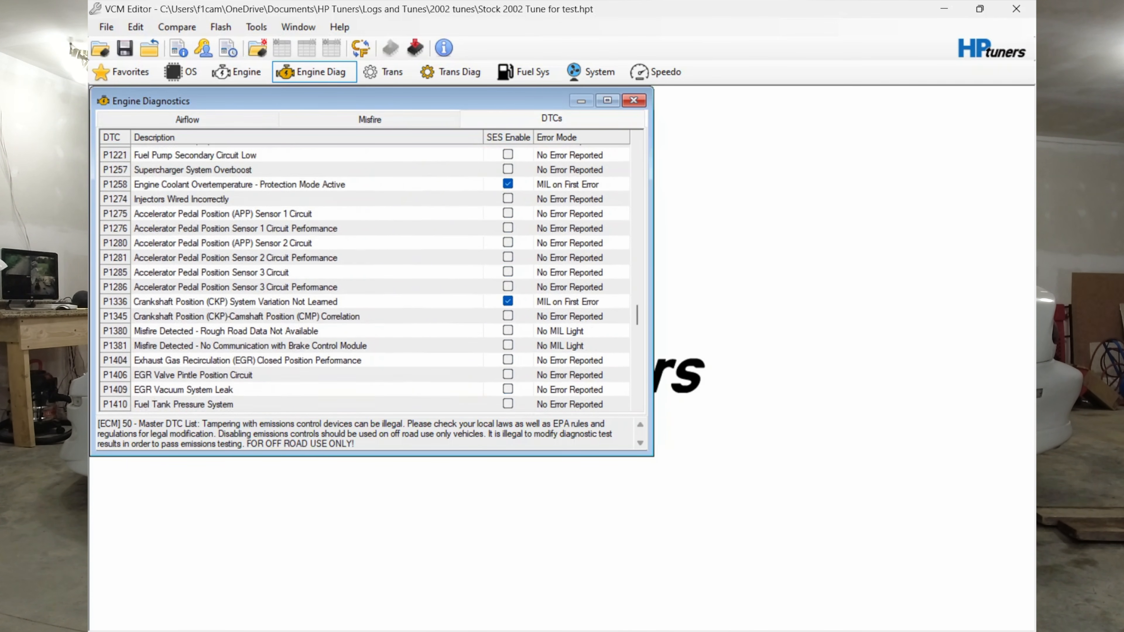
{"action": "scroll", "coordinate": [365, 275], "scroll_direction": "up", "scroll_amount": 4}
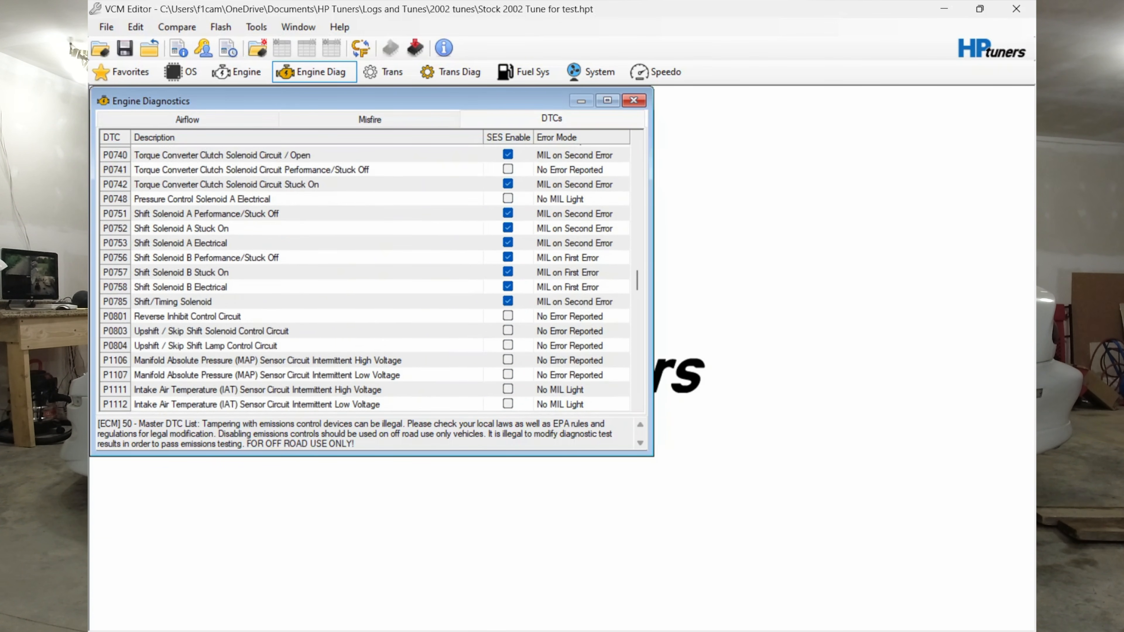
{"action": "scroll", "coordinate": [365, 275], "scroll_direction": "up", "scroll_amount": 1}
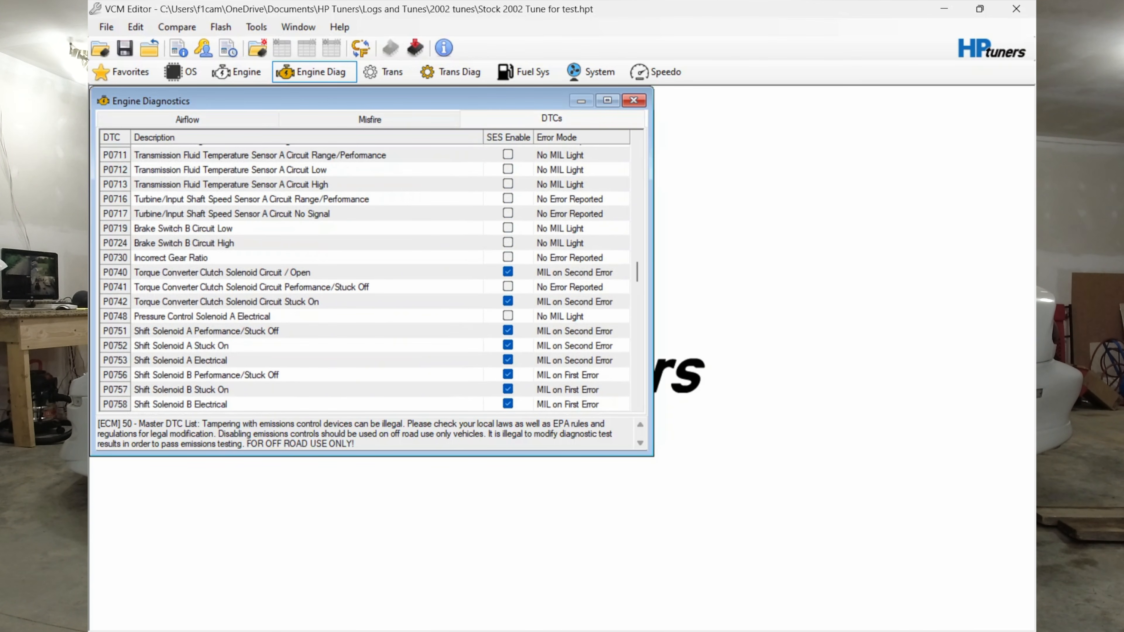
{"action": "scroll", "coordinate": [365, 275], "scroll_direction": "up", "scroll_amount": 4}
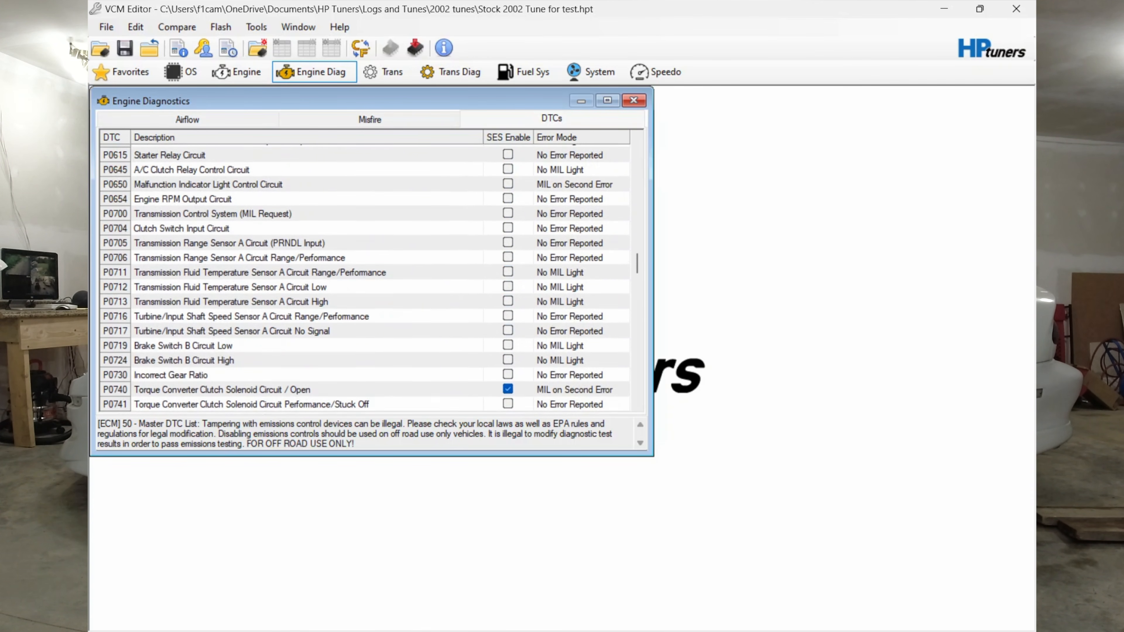
{"action": "scroll", "coordinate": [365, 277], "scroll_direction": "up", "scroll_amount": 3}
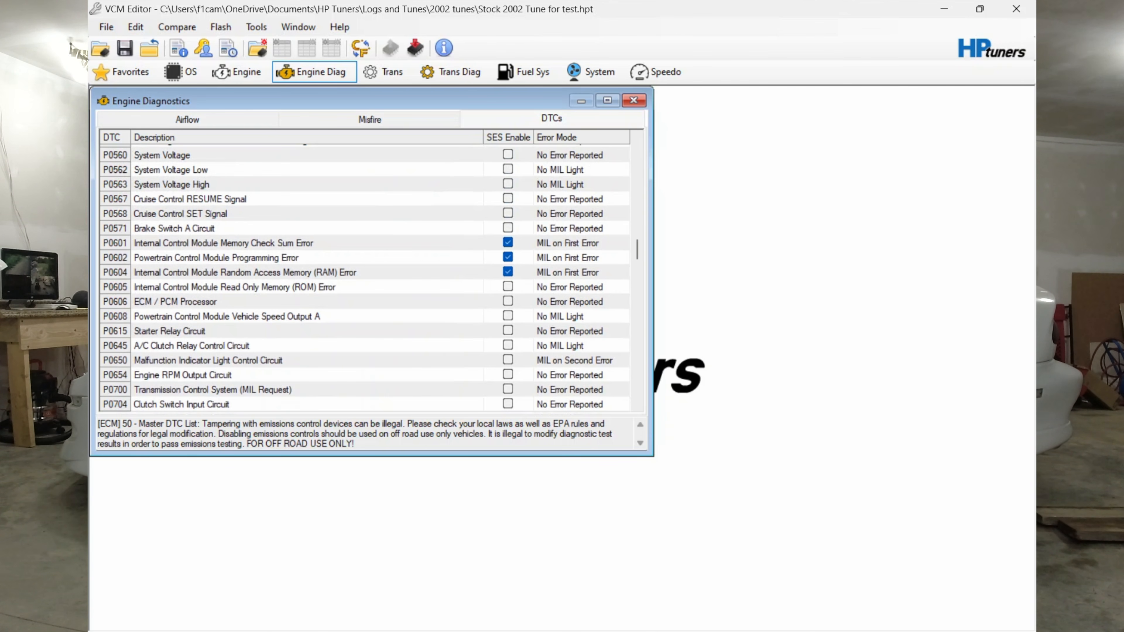
{"action": "scroll", "coordinate": [365, 277], "scroll_direction": "up", "scroll_amount": 4}
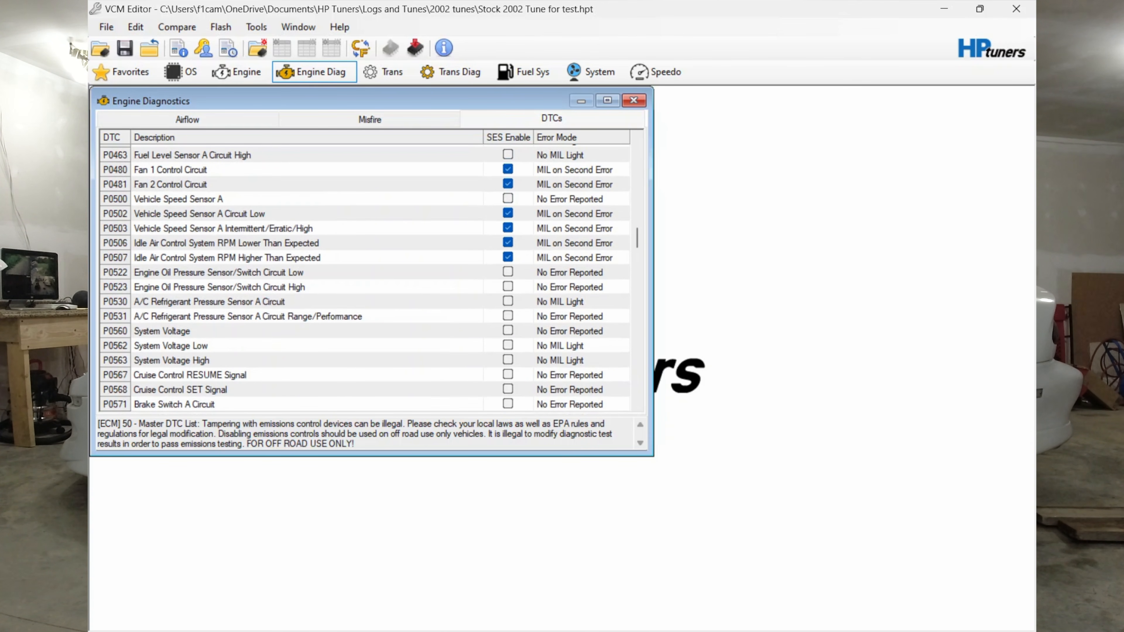
{"action": "scroll", "coordinate": [363, 279], "scroll_direction": "up", "scroll_amount": 2}
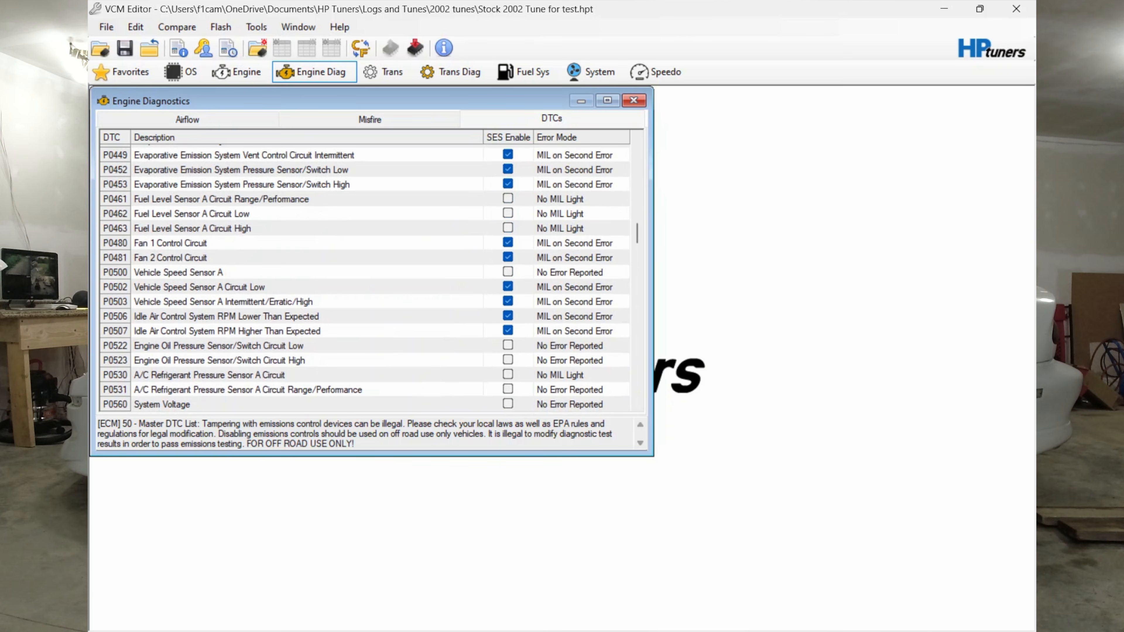
{"action": "scroll", "coordinate": [363, 279], "scroll_direction": "up", "scroll_amount": 4}
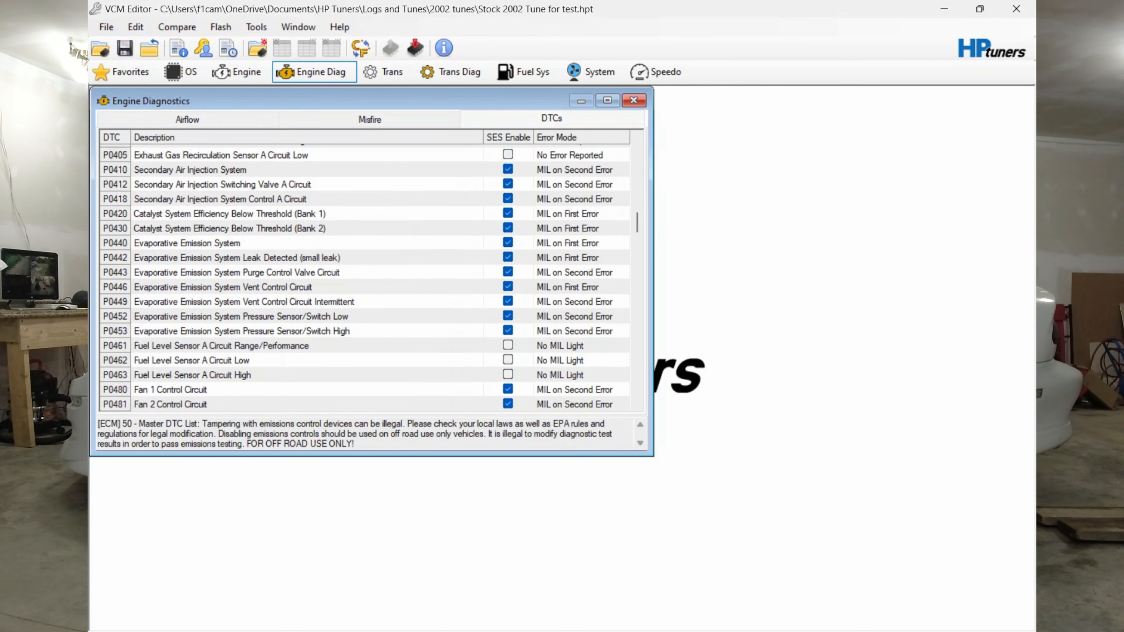
{"action": "scroll", "coordinate": [364, 279], "scroll_direction": "up", "scroll_amount": 1}
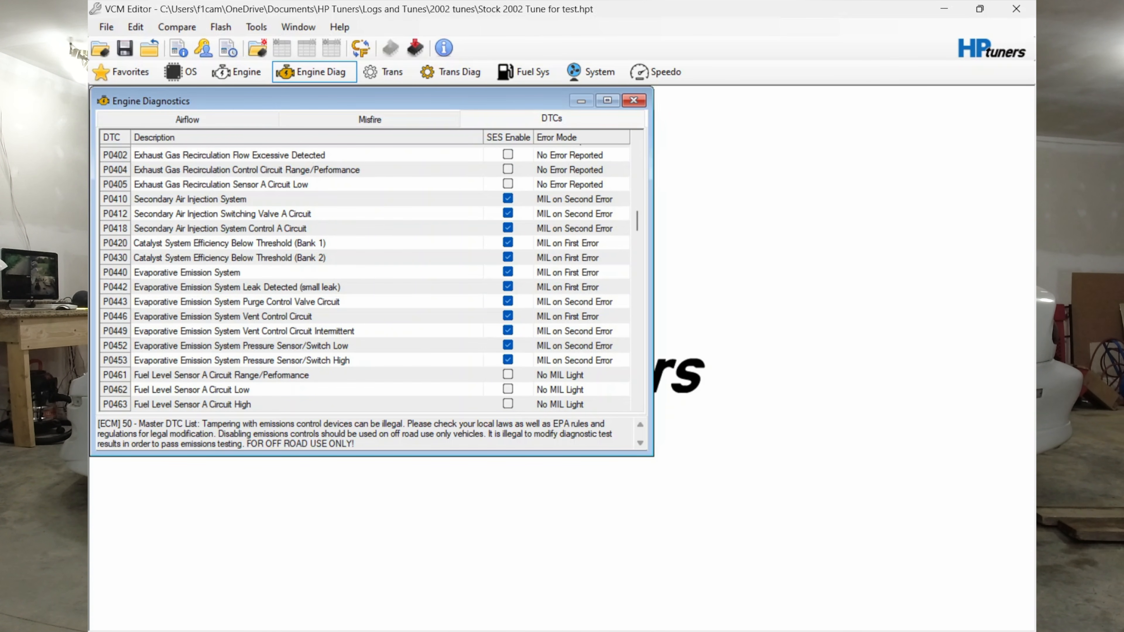
Disable SES for the secondary air codes P0410, P0412 and P0418 and the catalyst codes P0420 and P0430, and close Engine Diagnostics.
{"action": "left_click", "coordinate": [508, 199]}
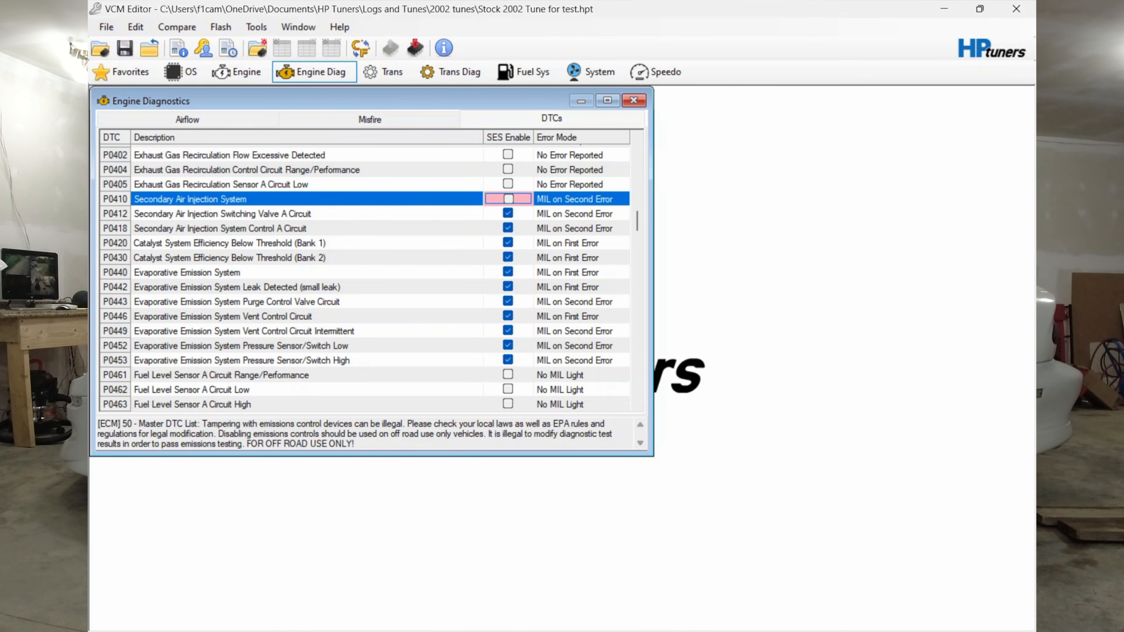
{"action": "left_click", "coordinate": [508, 214]}
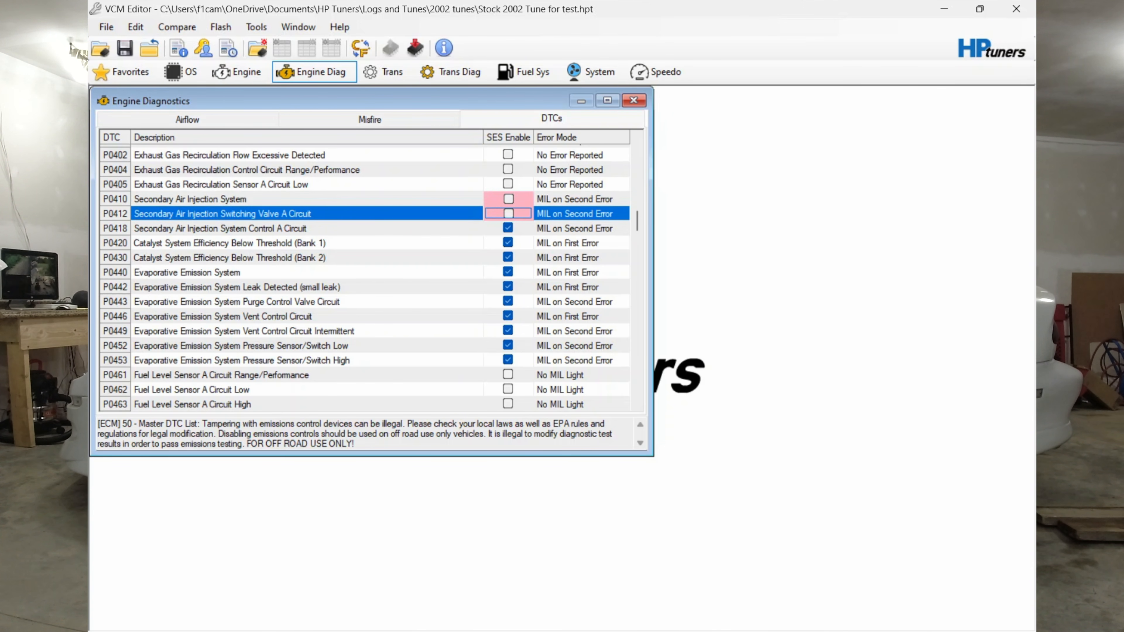
{"action": "left_click", "coordinate": [508, 228]}
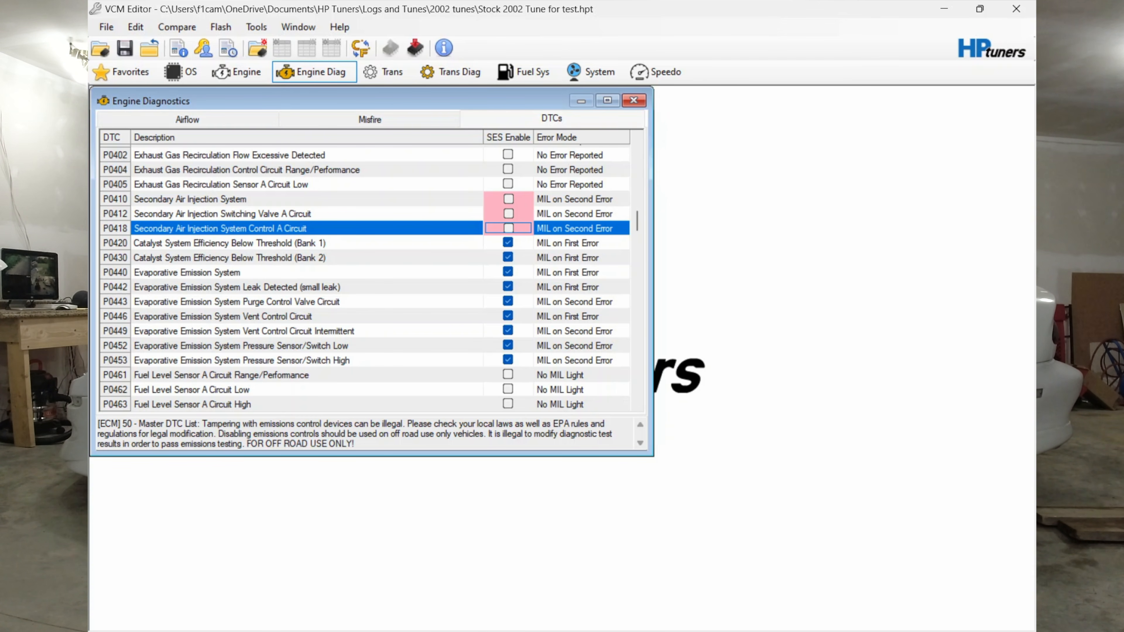
{"action": "left_click", "coordinate": [508, 243]}
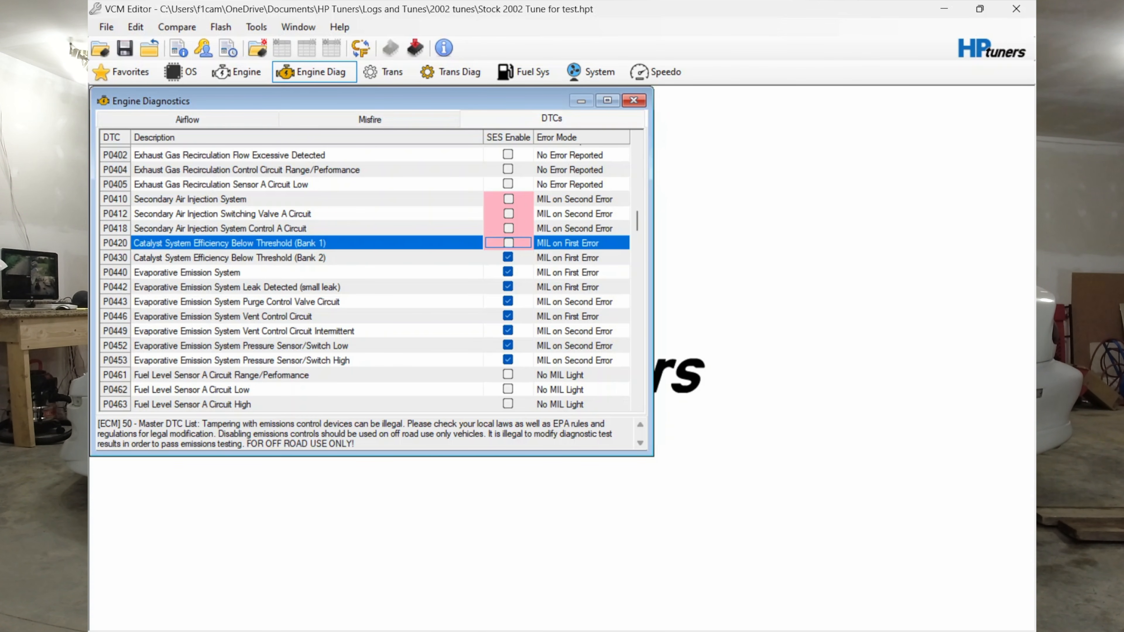
{"action": "left_click", "coordinate": [509, 258]}
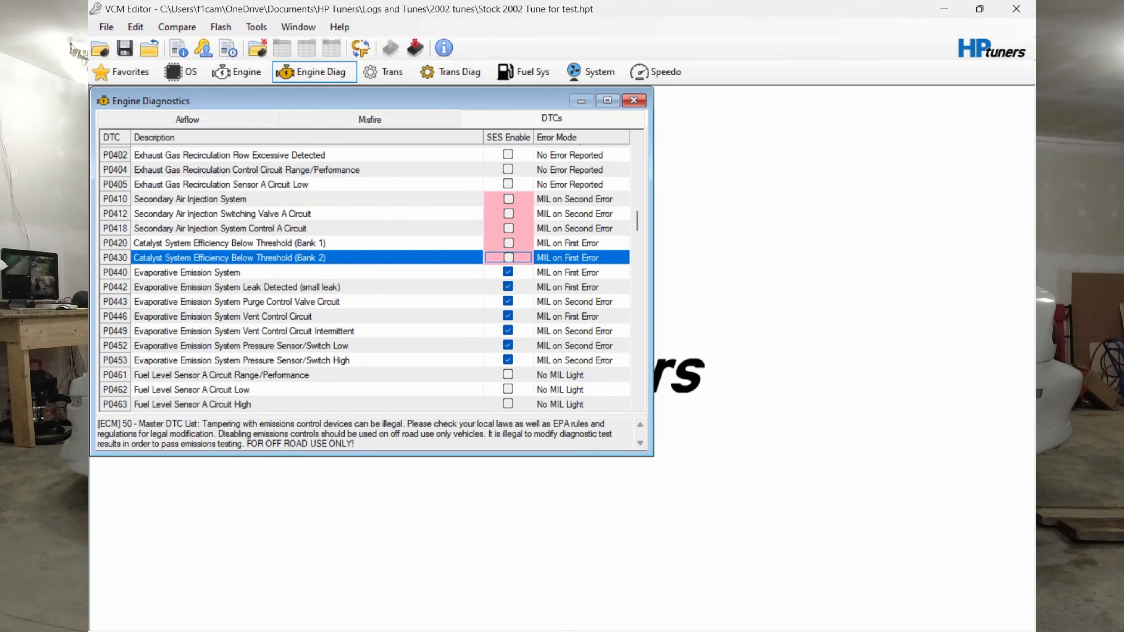
{"action": "scroll", "coordinate": [363, 279], "scroll_direction": "down", "scroll_amount": 5}
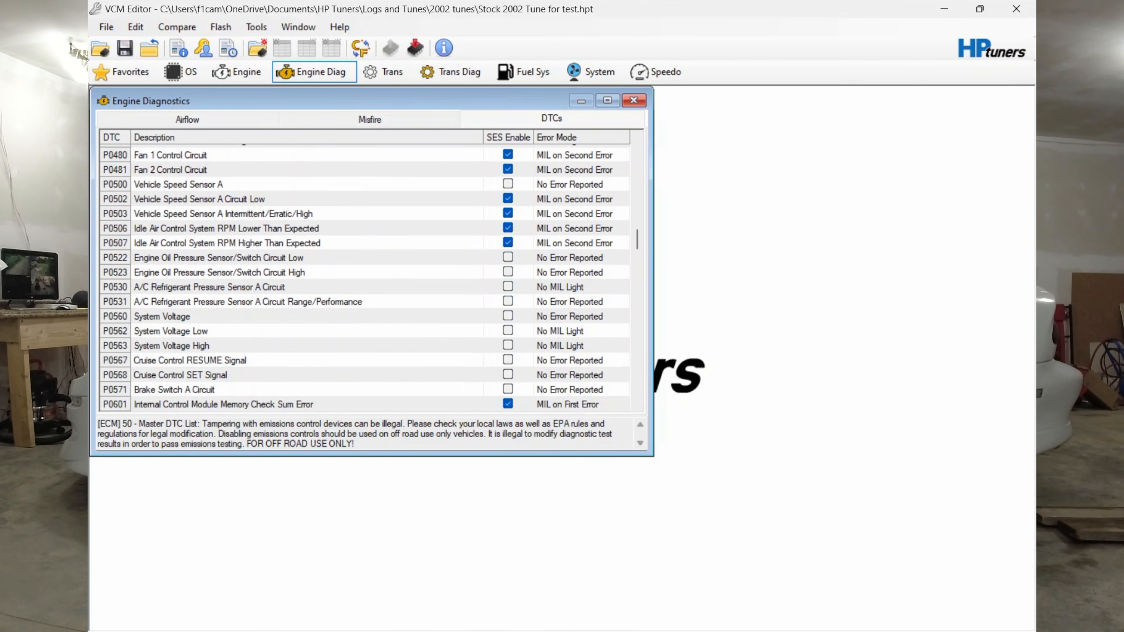
{"action": "scroll", "coordinate": [363, 279], "scroll_direction": "up", "scroll_amount": 11}
{"action": "scroll", "coordinate": [363, 279], "scroll_direction": "up", "scroll_amount": 10}
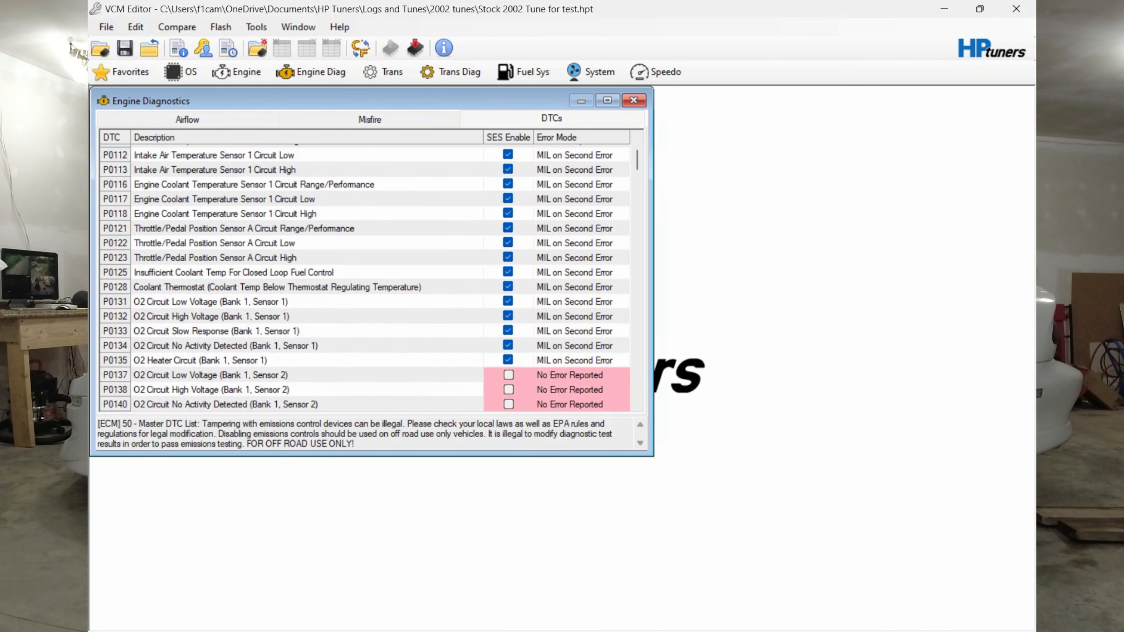
{"action": "left_click", "coordinate": [634, 100]}
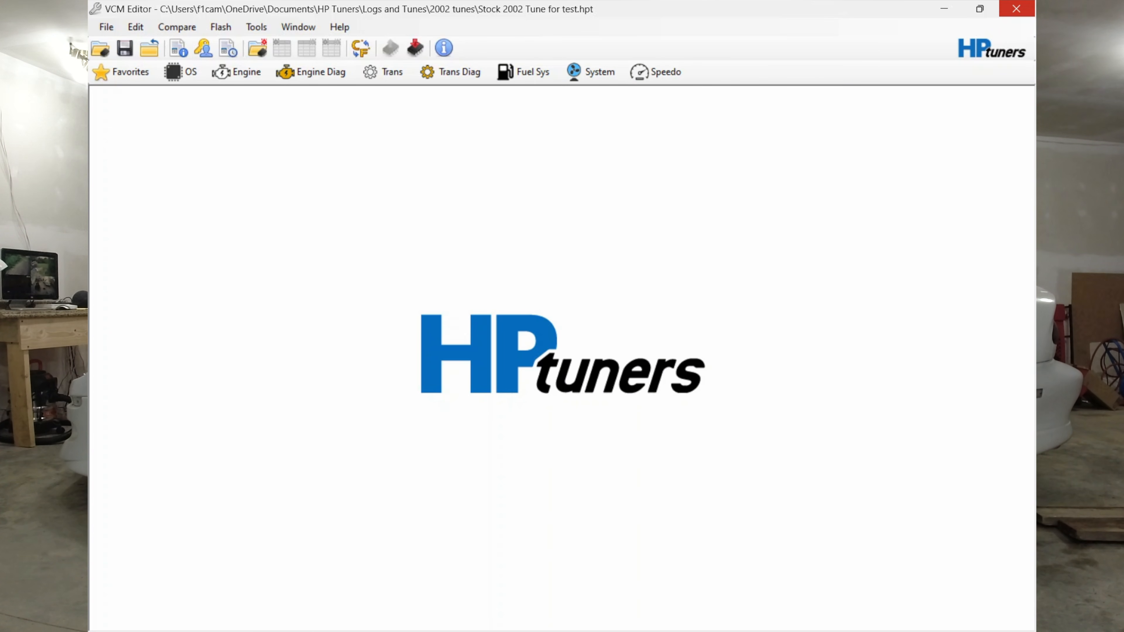
Close the editor and save the changed tune in the 2002 tunes folder as "Stock 2002 secondary o2 delete Tune for test".
{"action": "left_click", "coordinate": [1016, 9]}
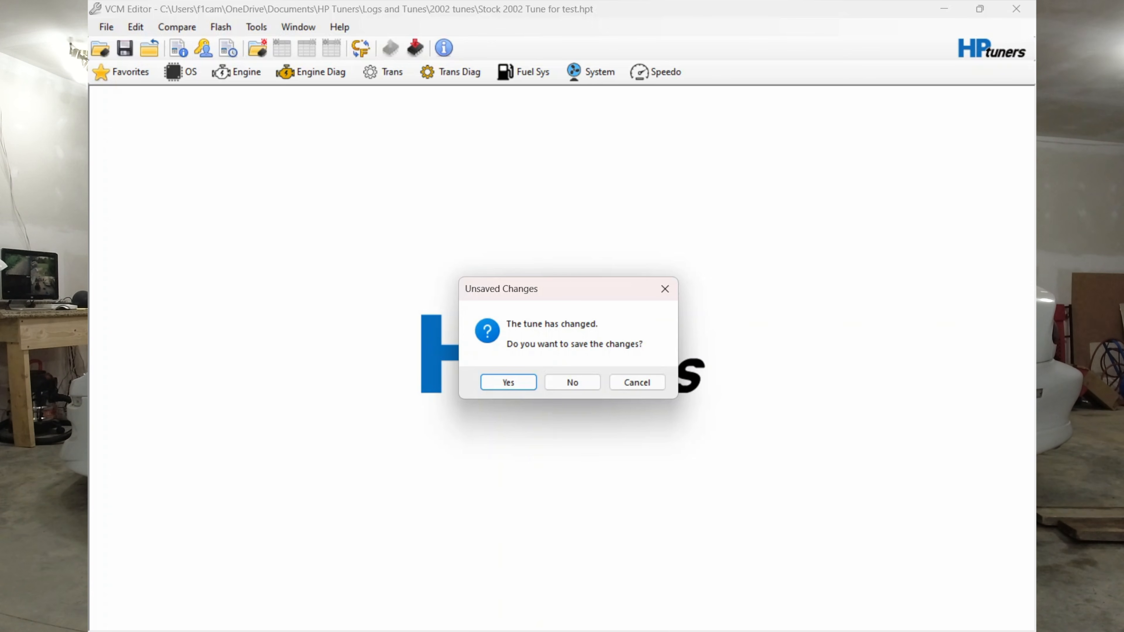
{"action": "left_click", "coordinate": [509, 383]}
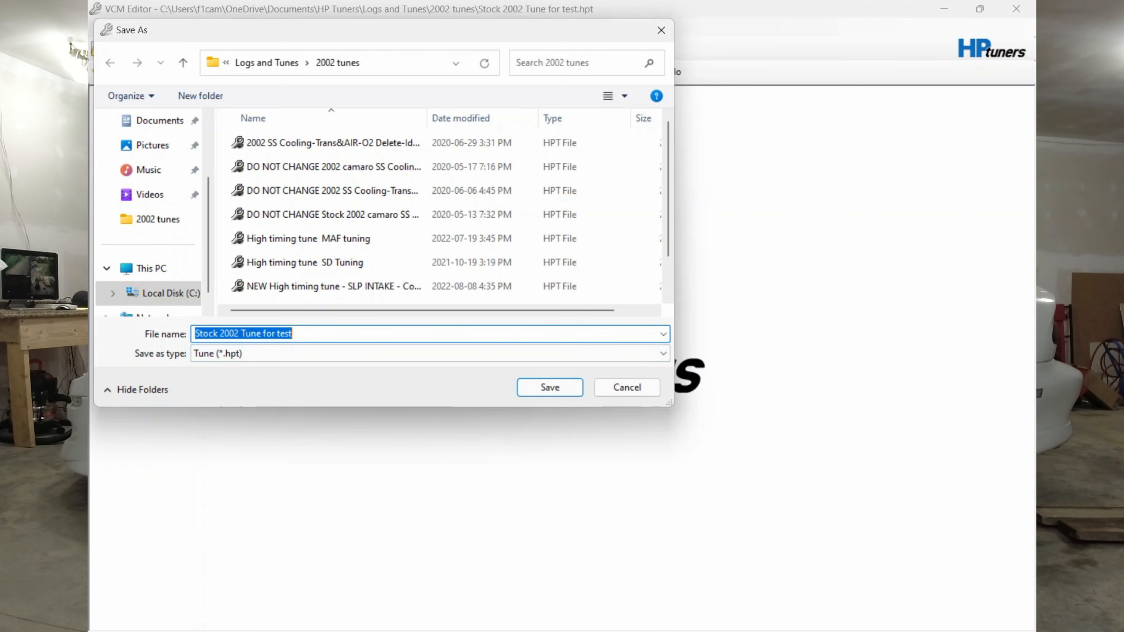
{"action": "left_click", "coordinate": [238, 334]}
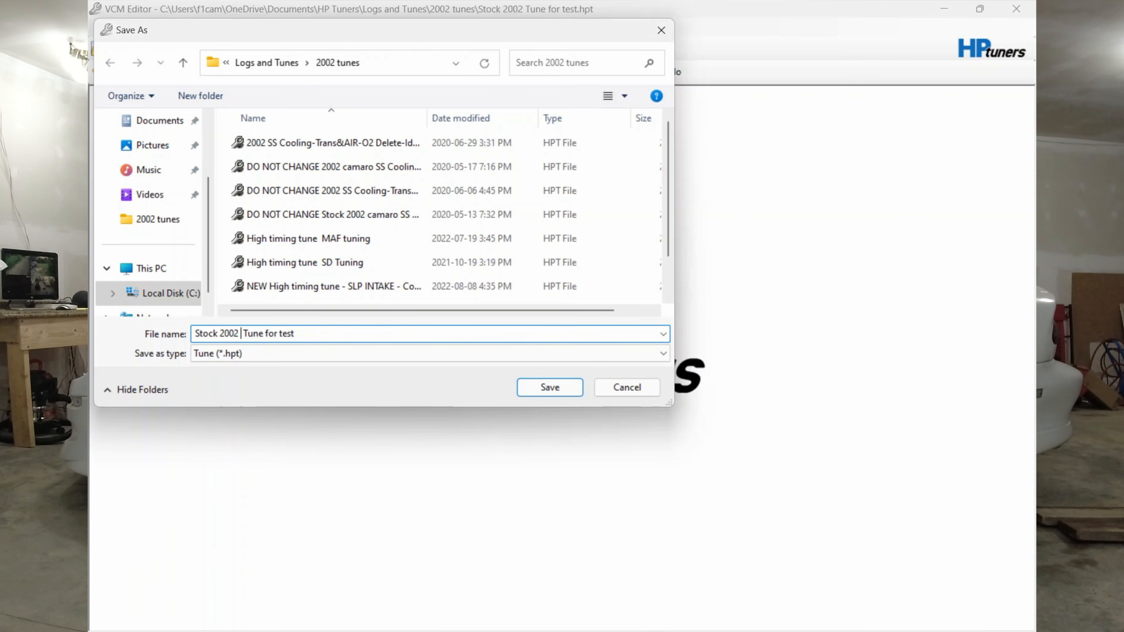
{"action": "type", "text": "secondary o2"}
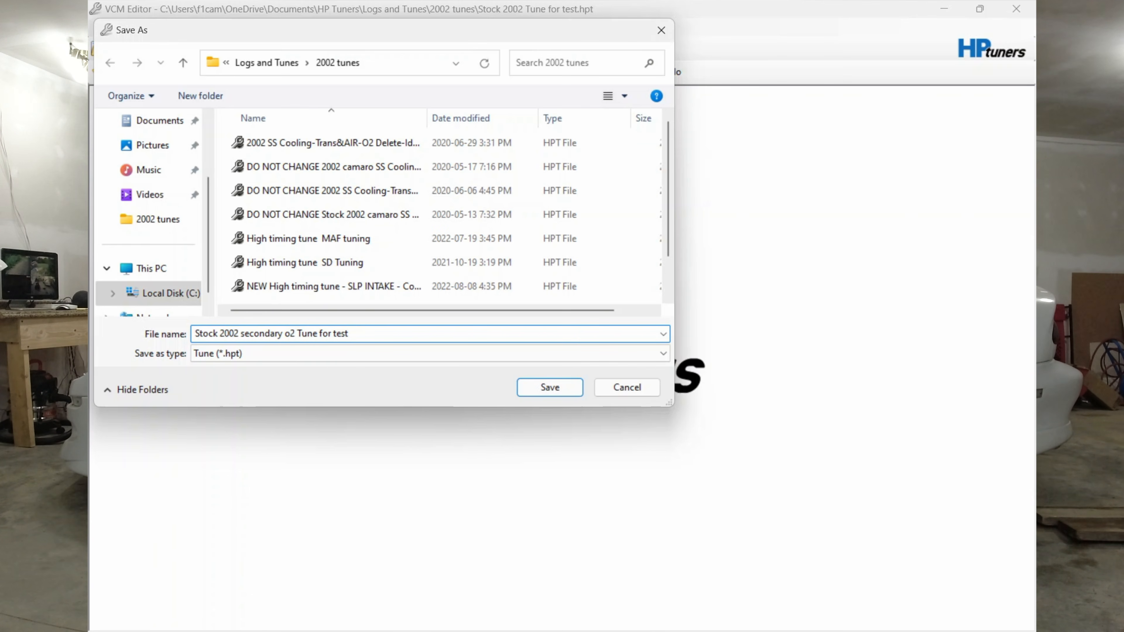
{"action": "type", "text": " de lete"}
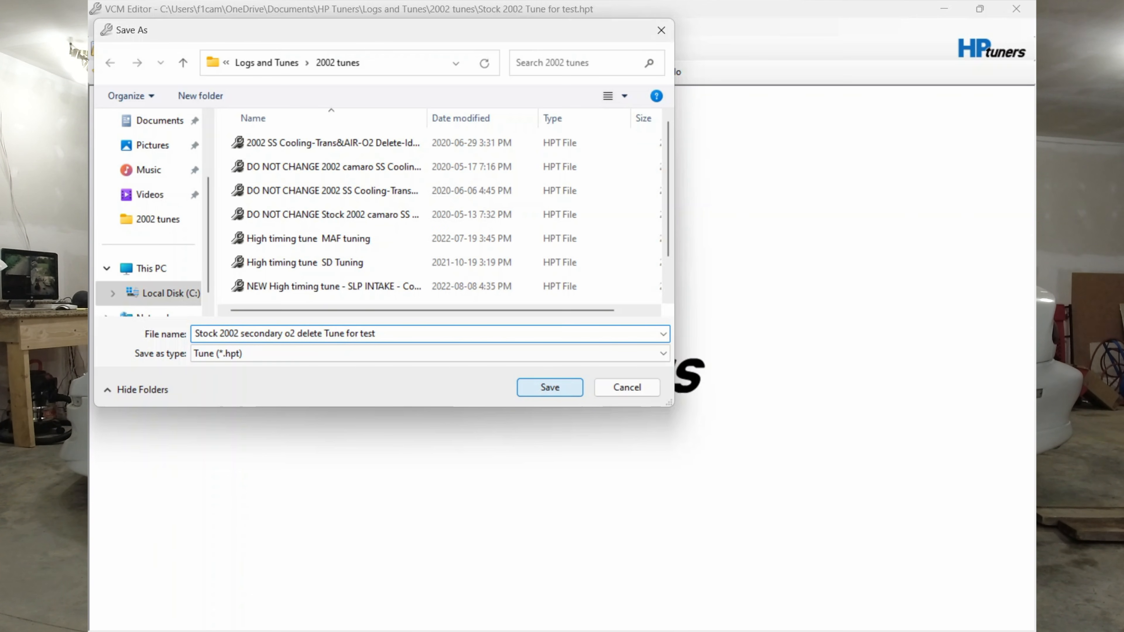
{"action": "key", "text": "Return"}
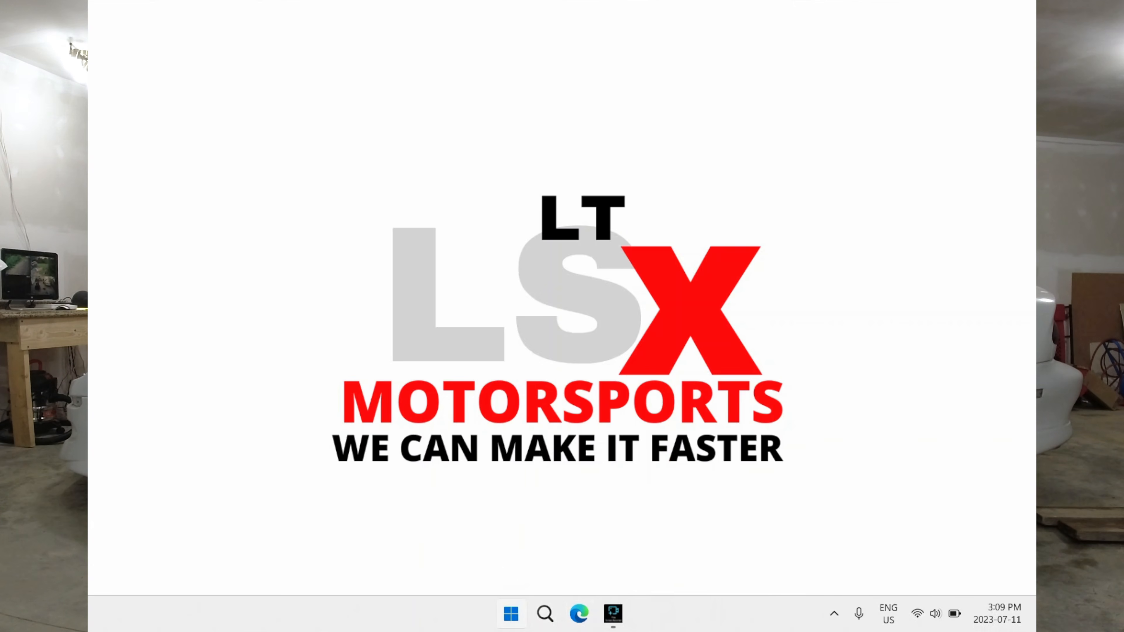
Switch to VCM Scanner and try to connect to the vehicle.
{"action": "left_click", "coordinate": [511, 613]}
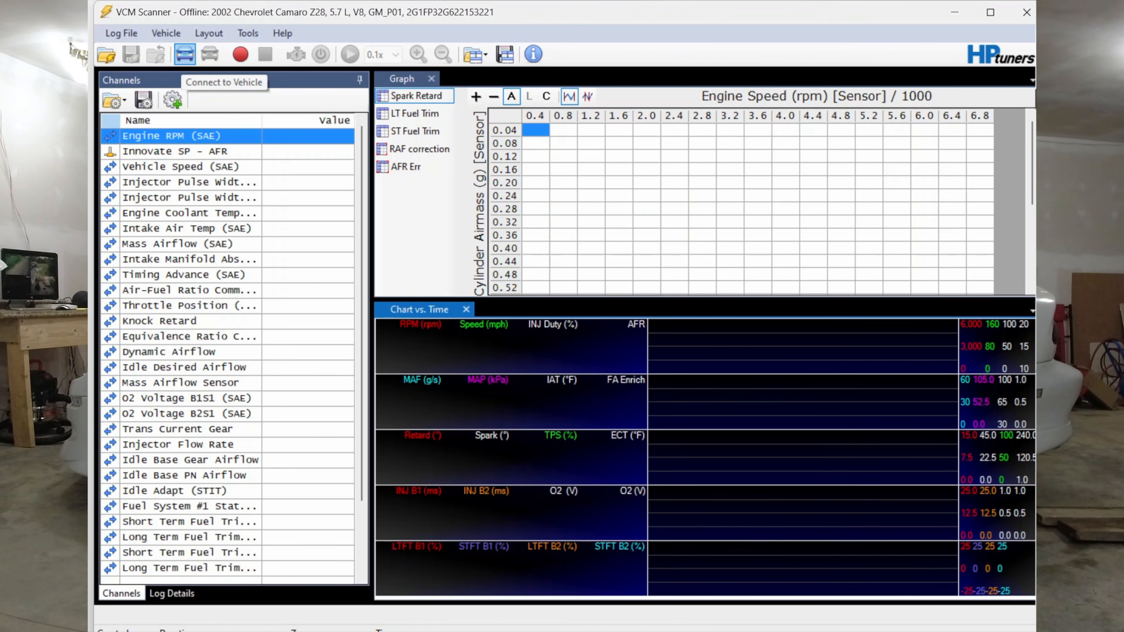
{"action": "left_click", "coordinate": [185, 54]}
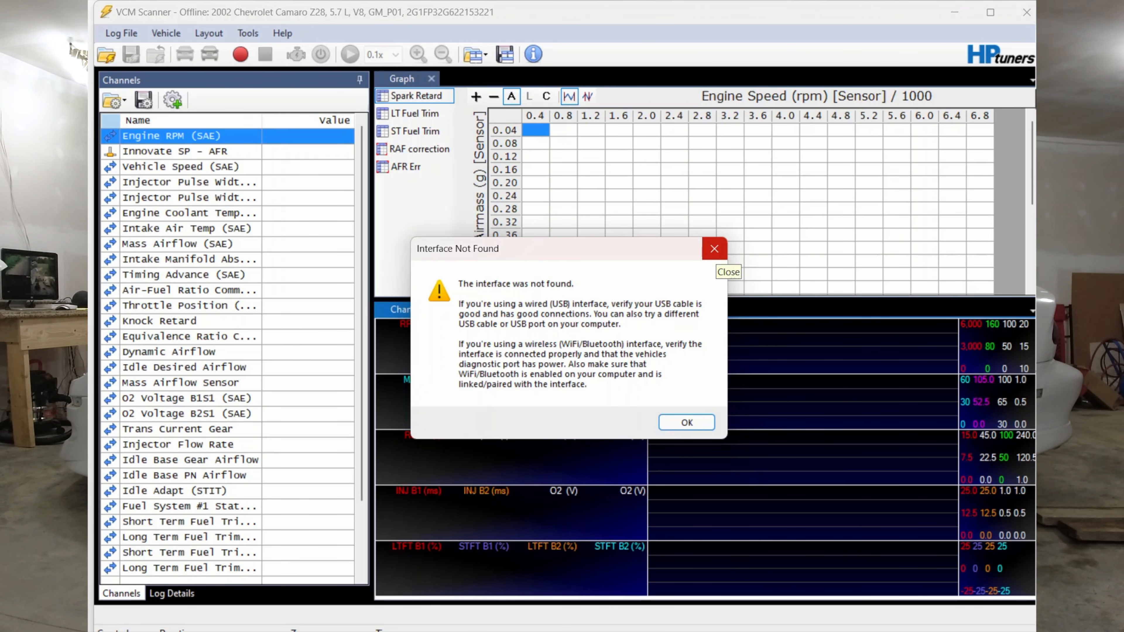
{"action": "left_click", "coordinate": [715, 249]}
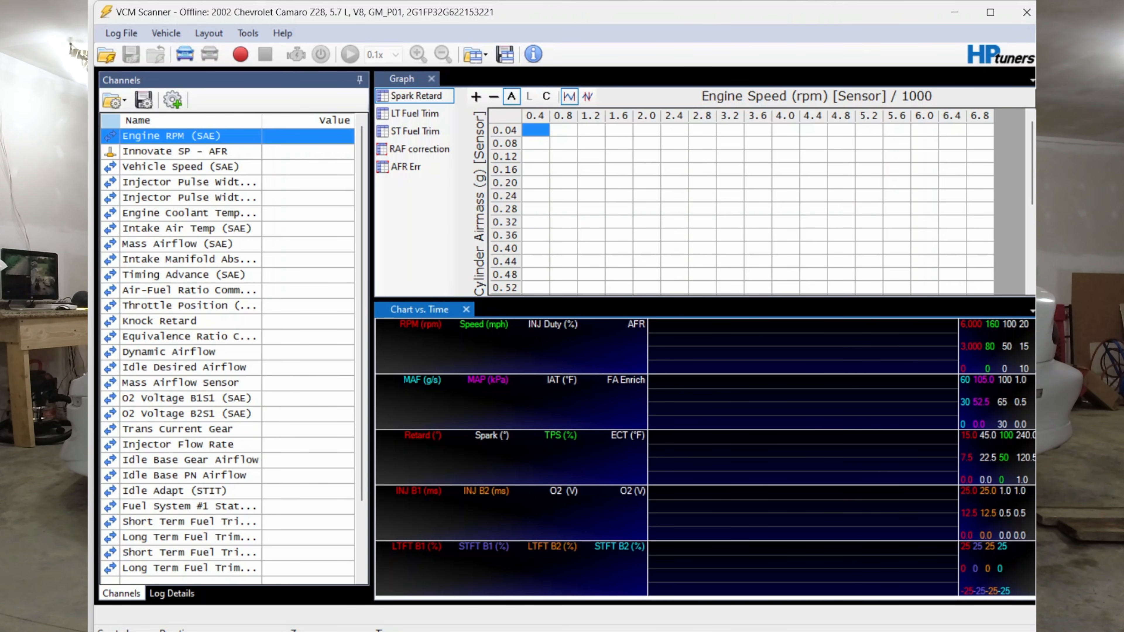
Switch to VCM Editor with the secondary o2 delete tune and check the rear oxygen sensor trouble codes in the engine diagnostics.
{"action": "mouse_move", "coordinate": [597, 631]}
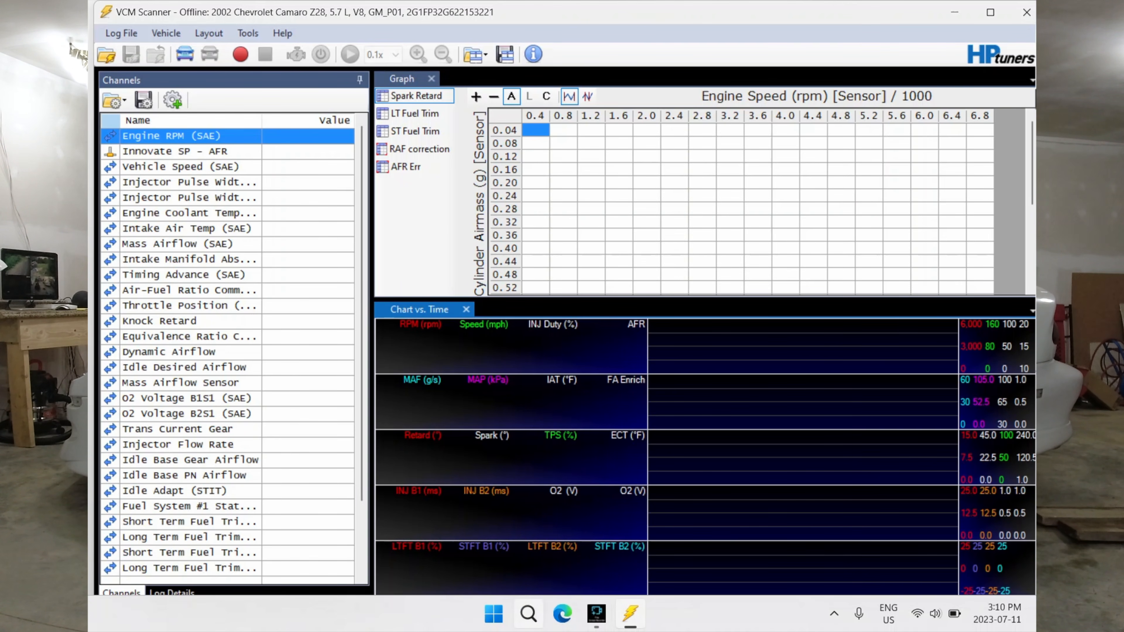
{"action": "left_click", "coordinate": [494, 614]}
{"action": "left_click", "coordinate": [377, 227]}
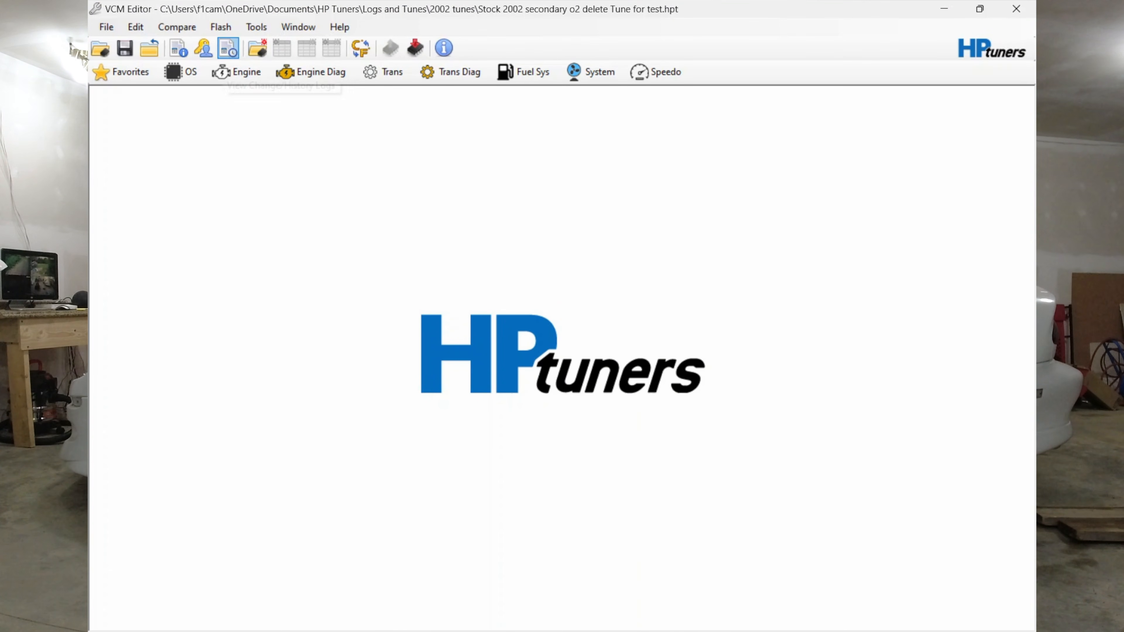
{"action": "left_click", "coordinate": [305, 73]}
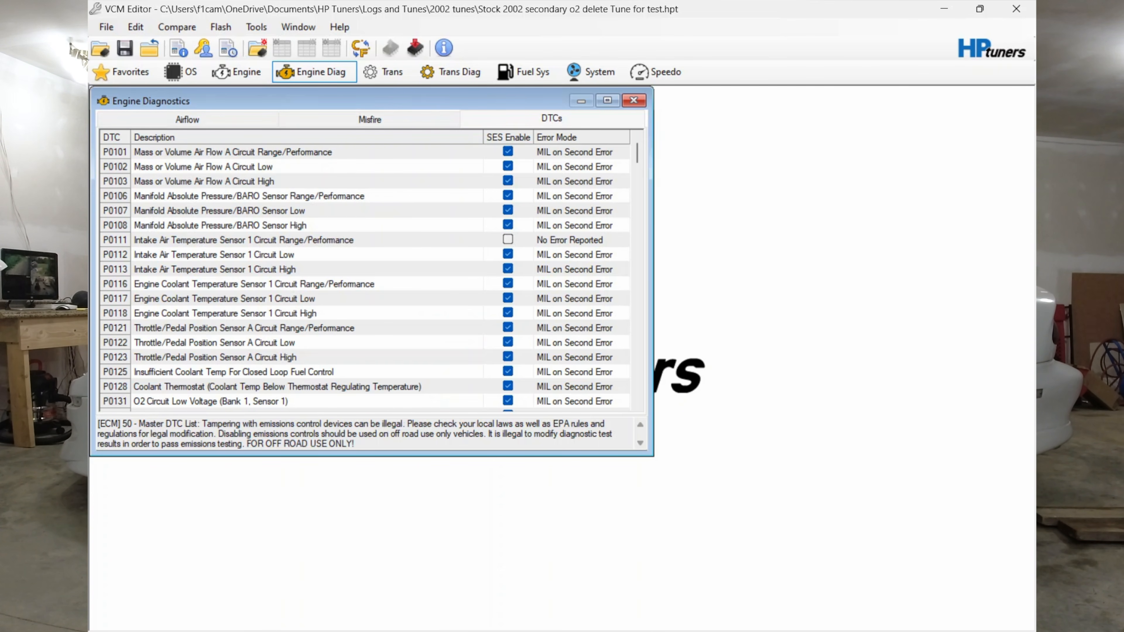
{"action": "scroll", "coordinate": [364, 277], "scroll_direction": "down", "scroll_amount": 5}
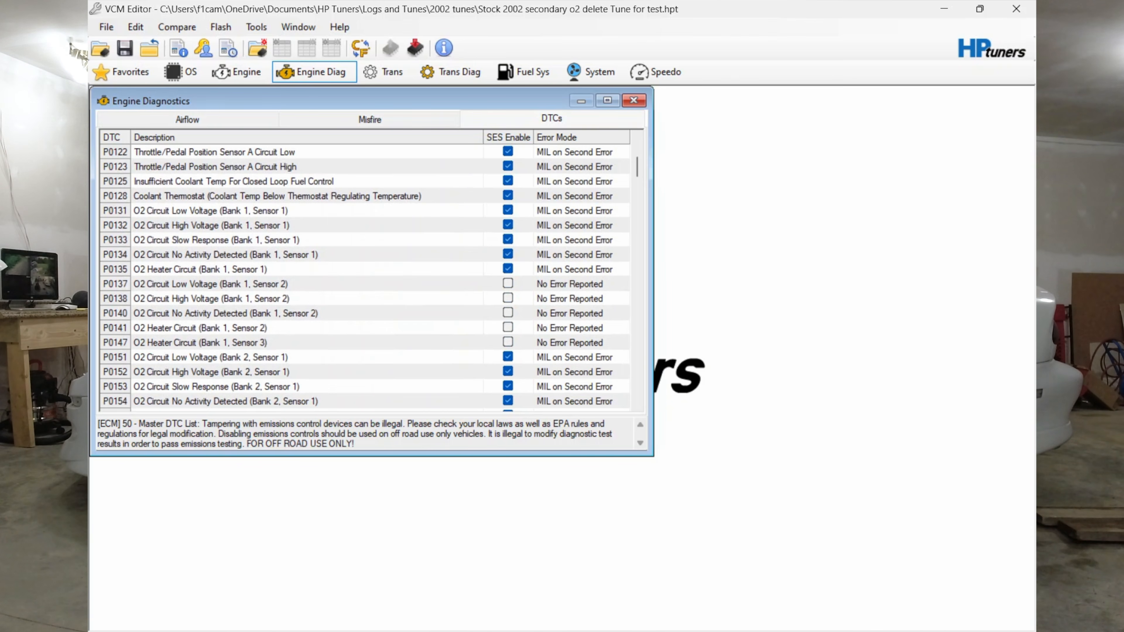
{"action": "scroll", "coordinate": [365, 277], "scroll_direction": "down", "scroll_amount": 10}
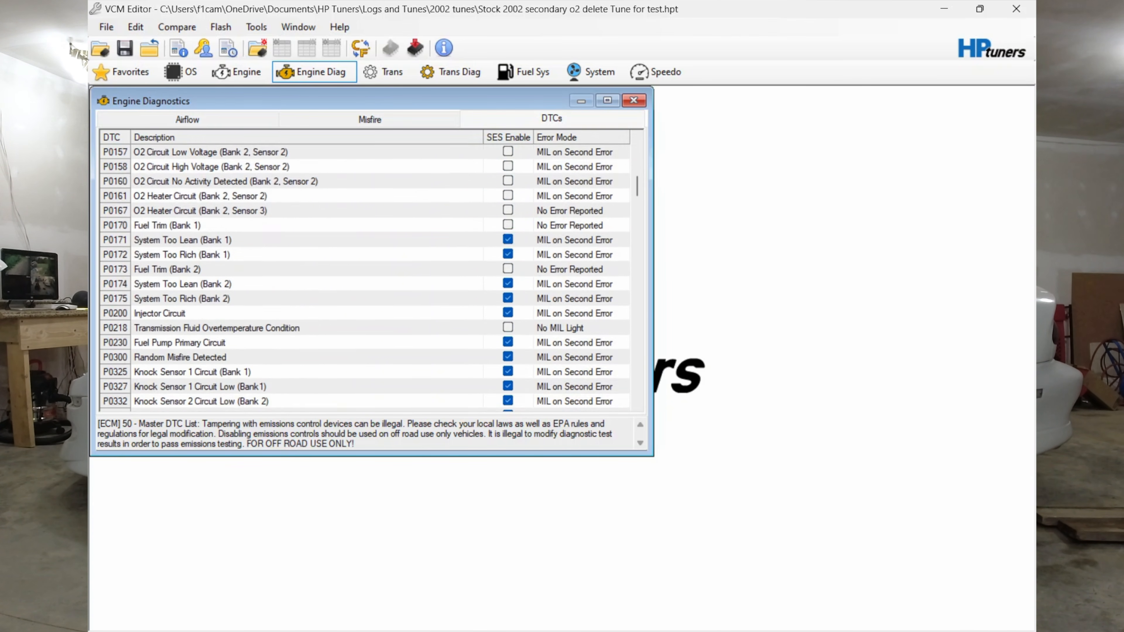